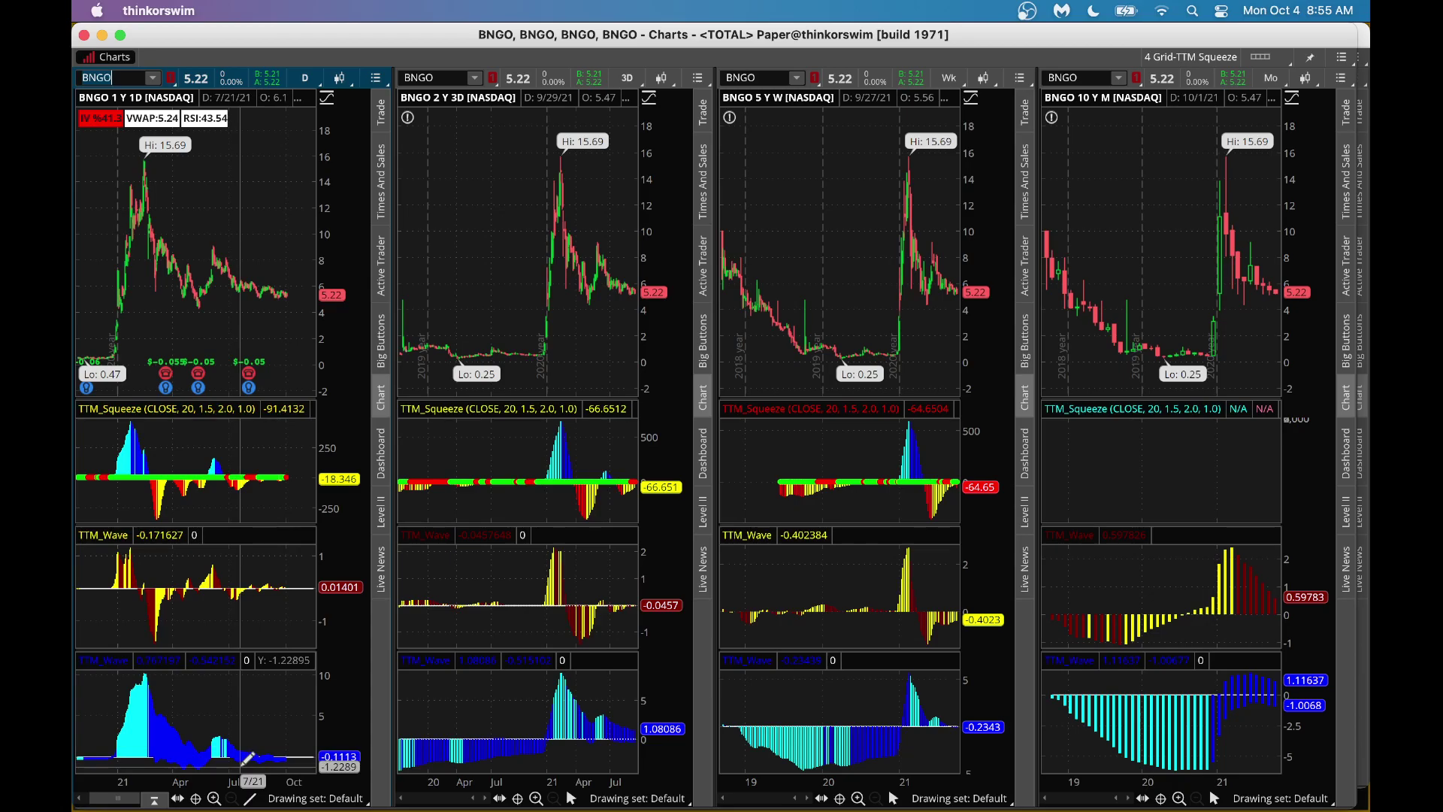
Step: Check the TTM Squeeze ideas table in PowerPoint and load GILD in the four-timeframe thinkorswim charts
{"action": "mouse_move", "coordinate": [720, 771]}
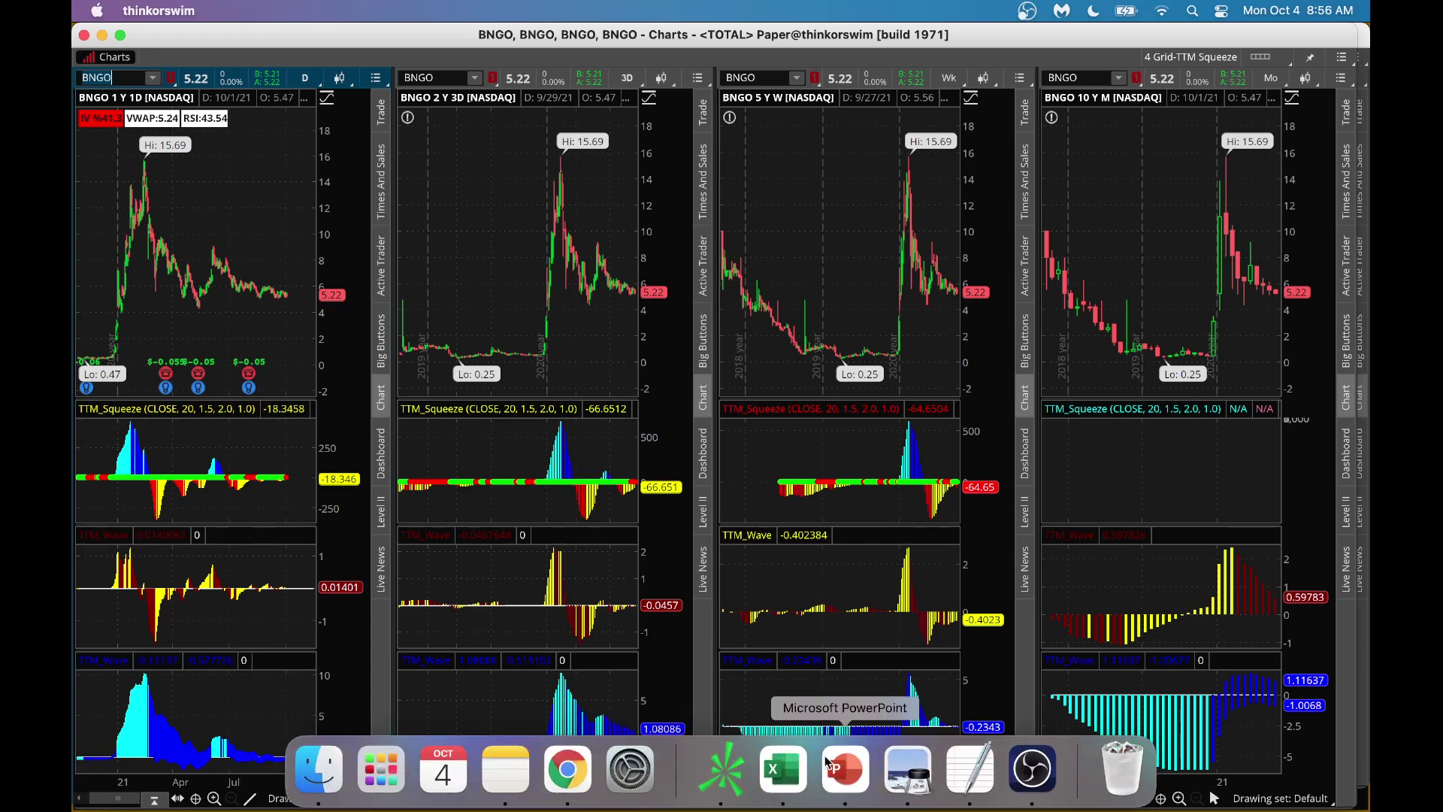
{"action": "left_click", "coordinate": [847, 770]}
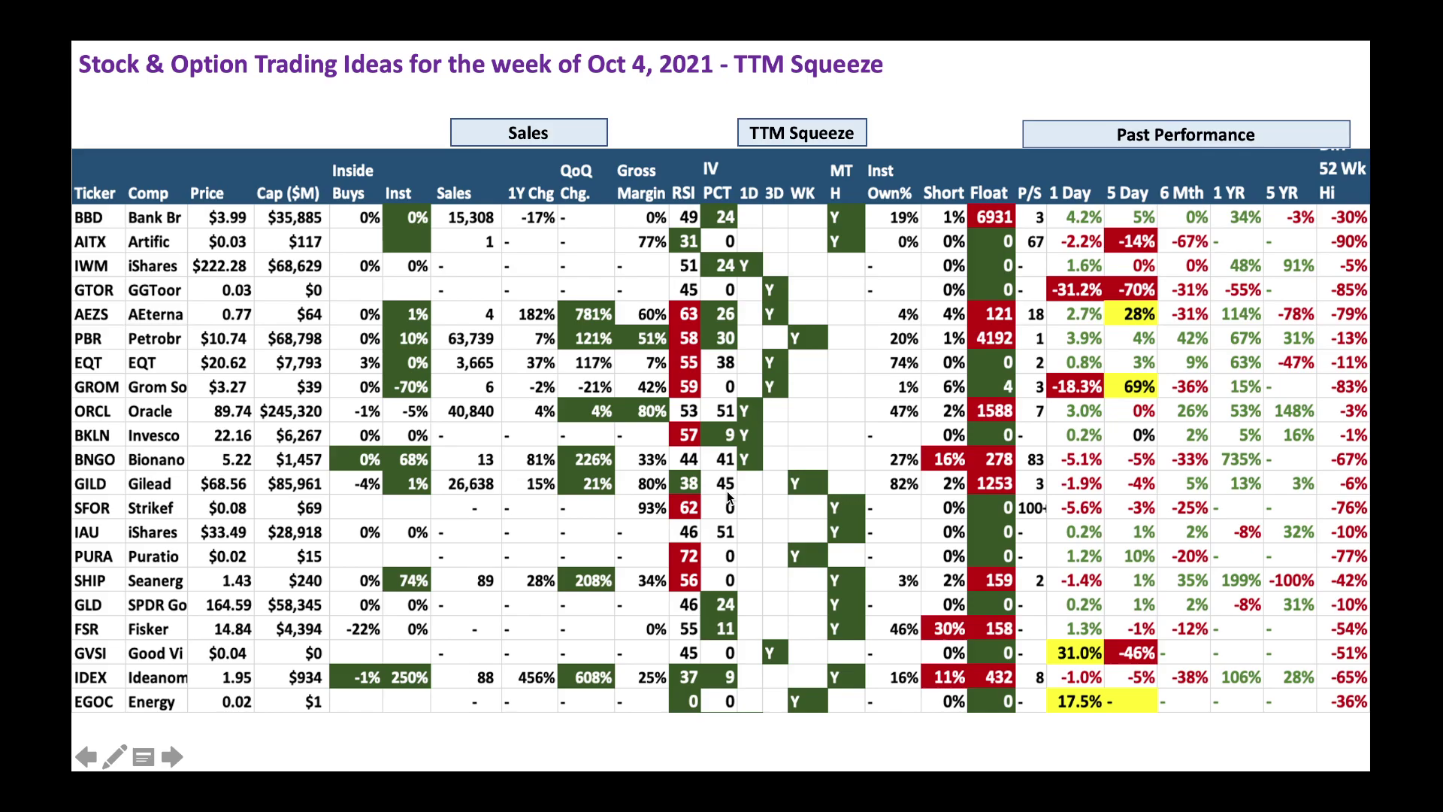
{"action": "key", "text": "super+Tab"}
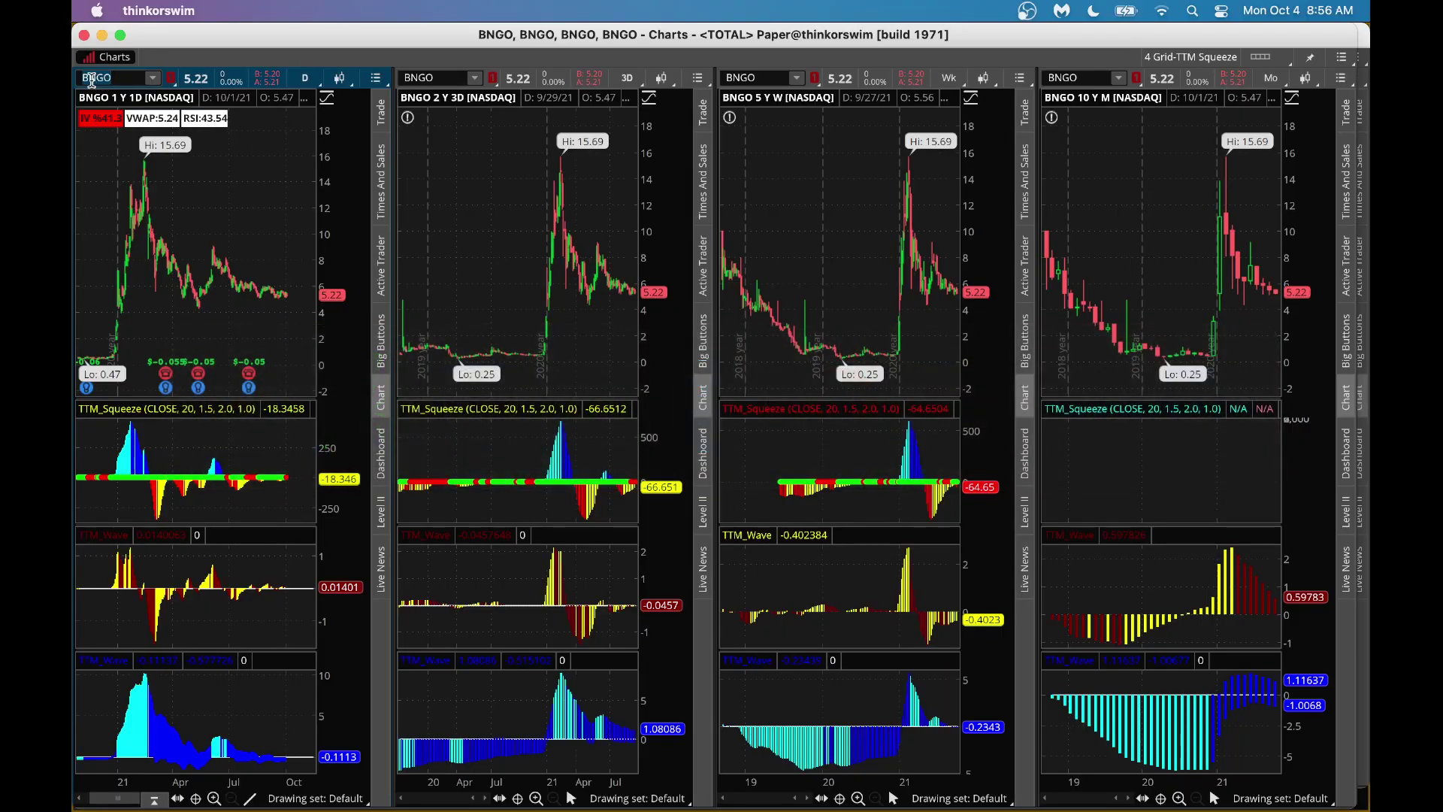
{"action": "type", "text": "GILD"}
{"action": "key", "text": "Return"}
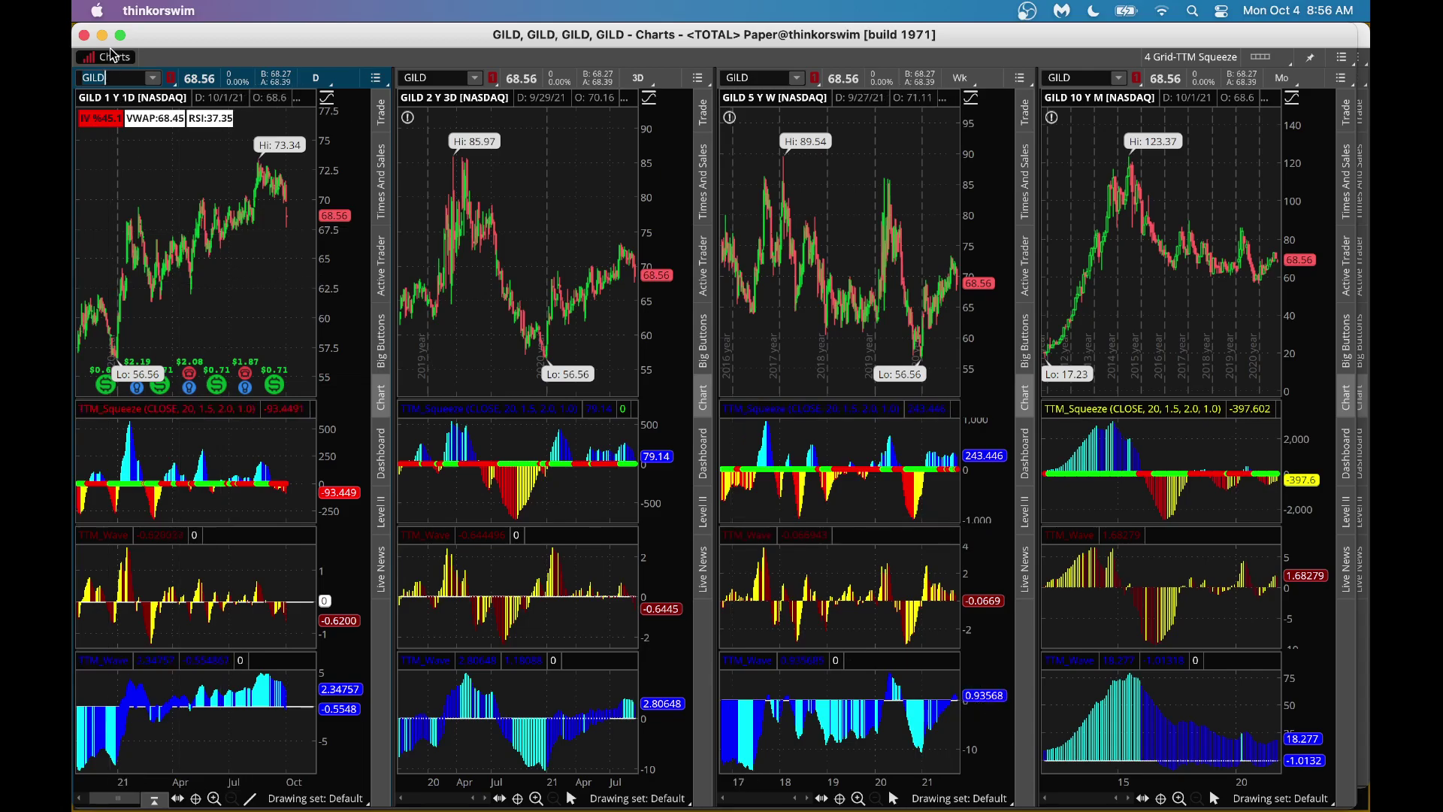
Step: Switch to the single-chart GILD window and zoom in on the most recent months of daily prices
{"action": "mouse_move", "coordinate": [834, 806]}
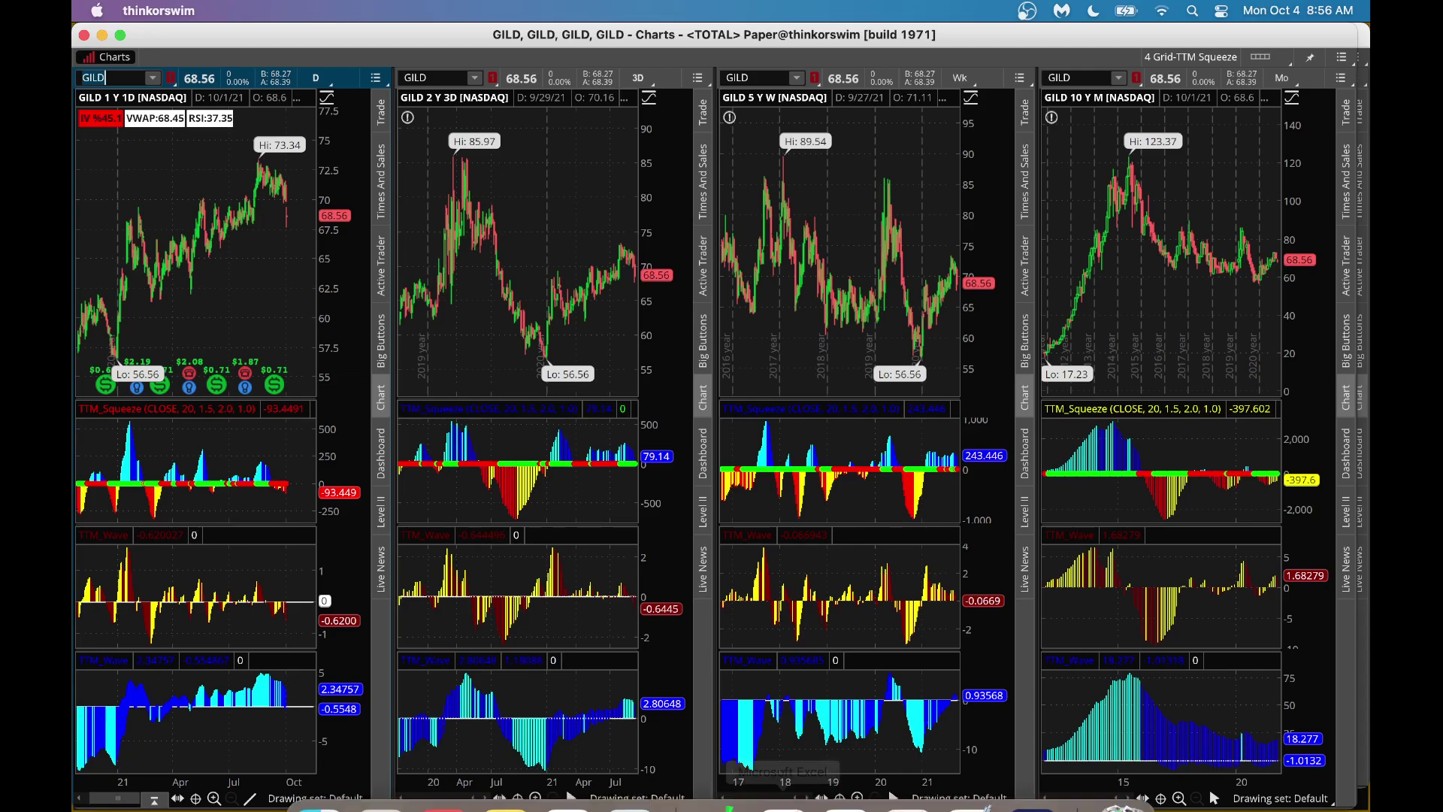
{"action": "right_click", "coordinate": [734, 774]}
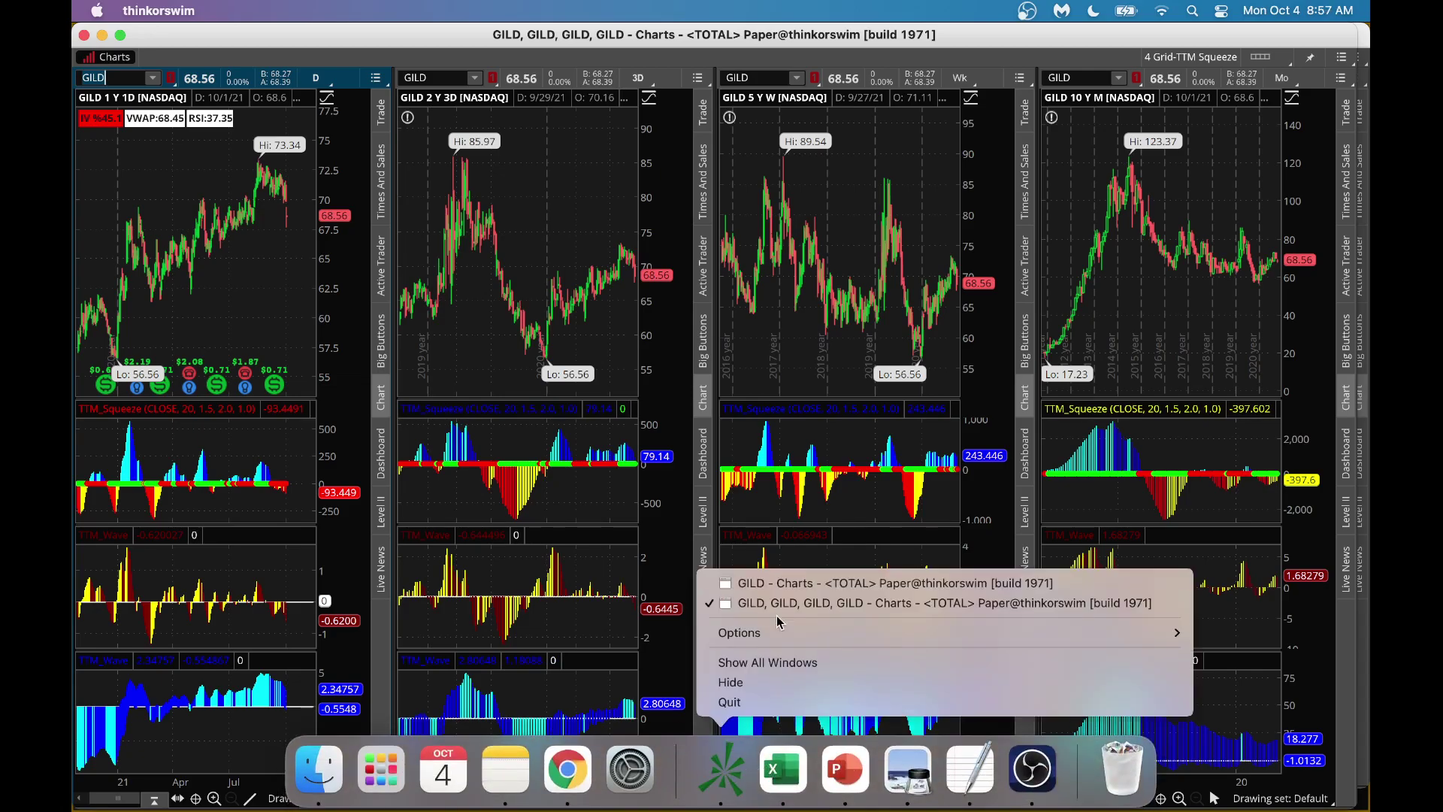
{"action": "left_click", "coordinate": [792, 591]}
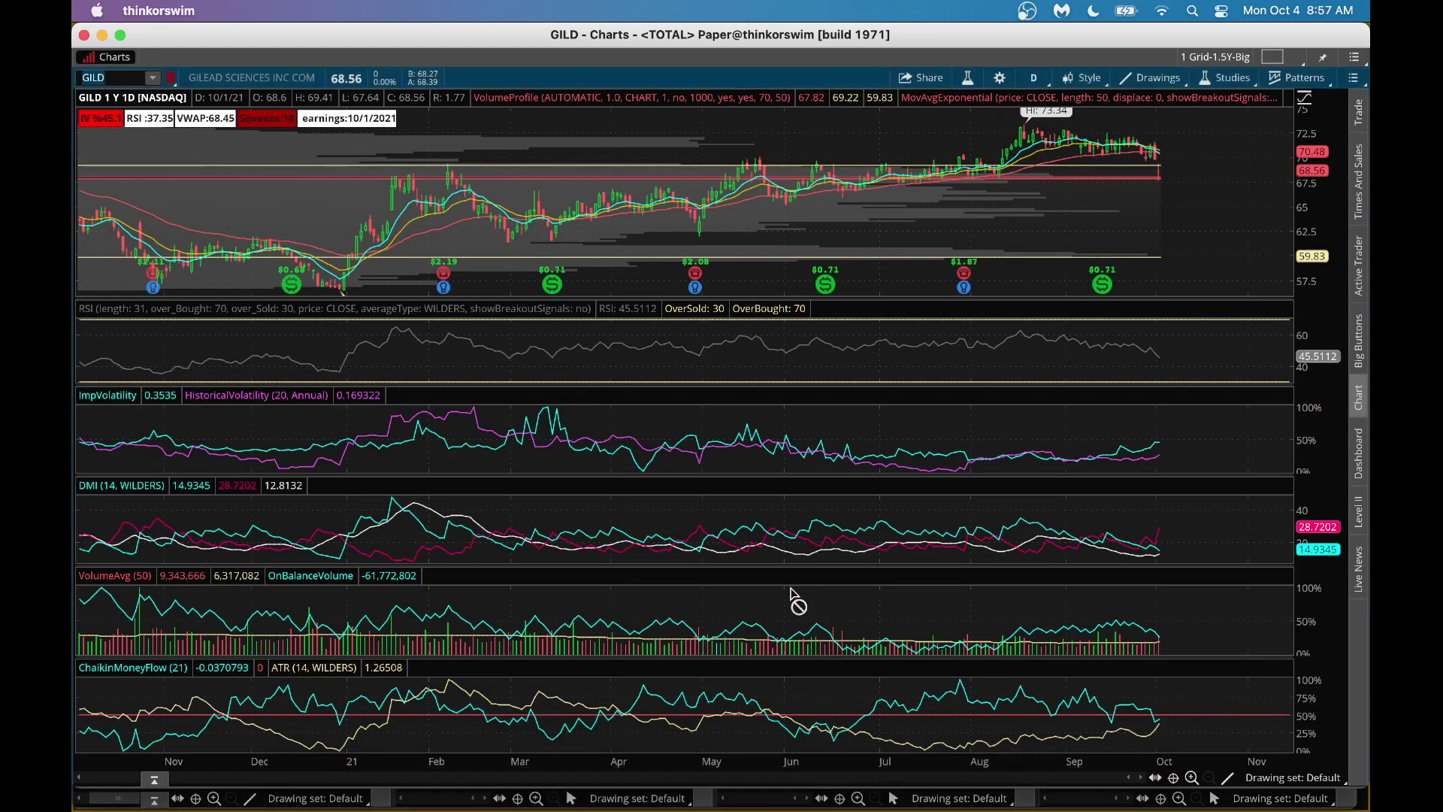
{"action": "left_click", "coordinate": [1192, 778]}
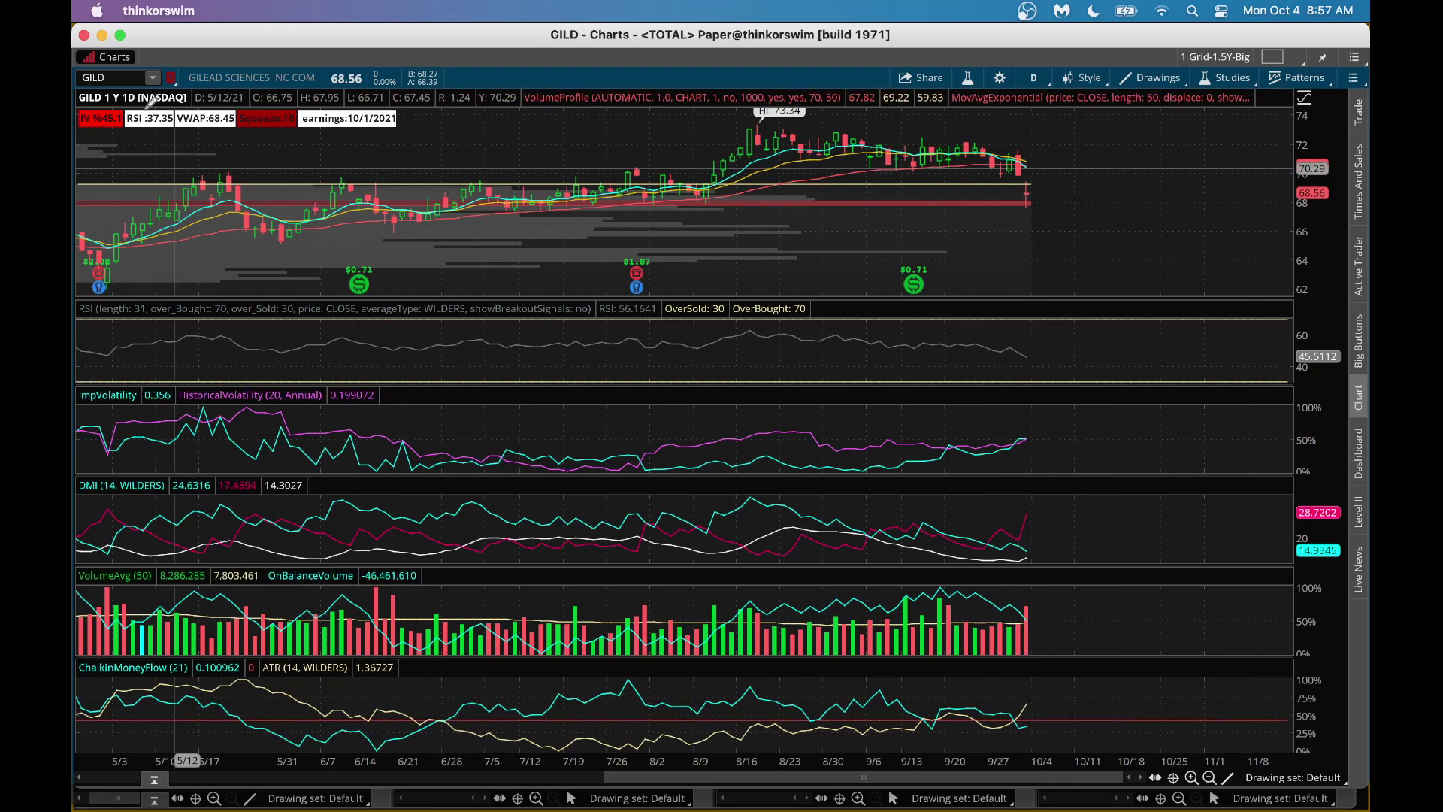
Step: Minimize both GILD chart windows and delete the unsent PDD put vertical from order entry
{"action": "left_click", "coordinate": [102, 35]}
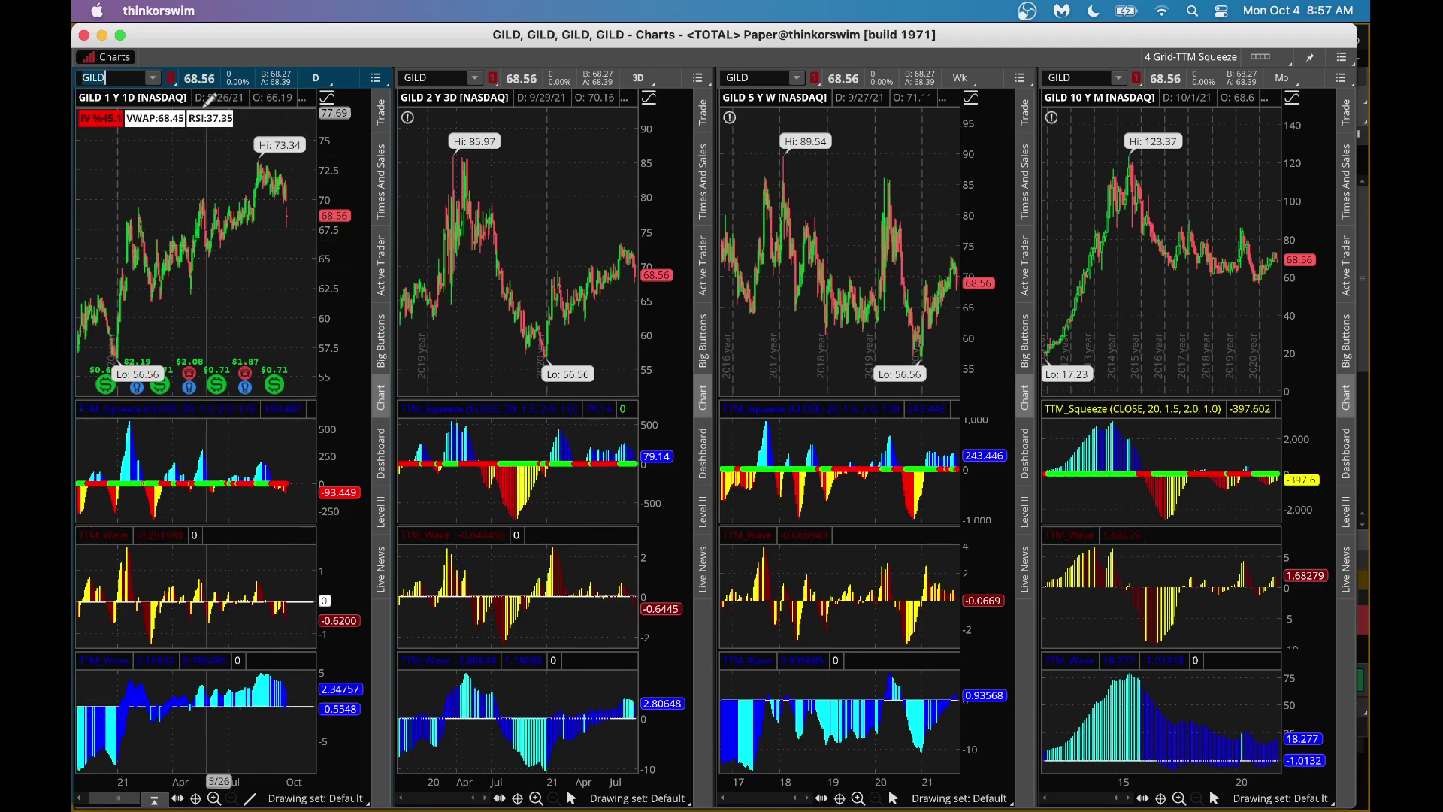
{"action": "left_click", "coordinate": [102, 39]}
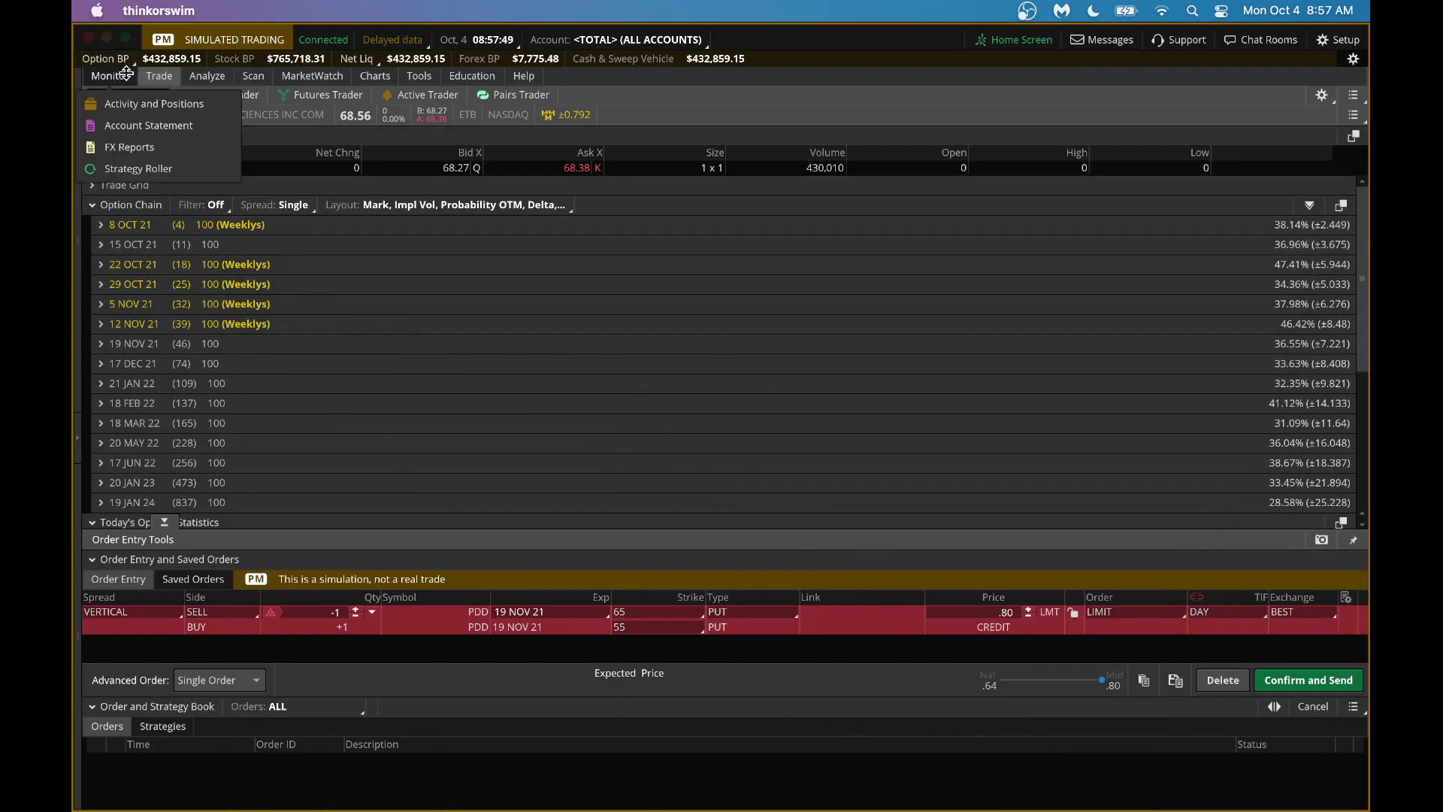
{"action": "left_click", "coordinate": [1221, 680]}
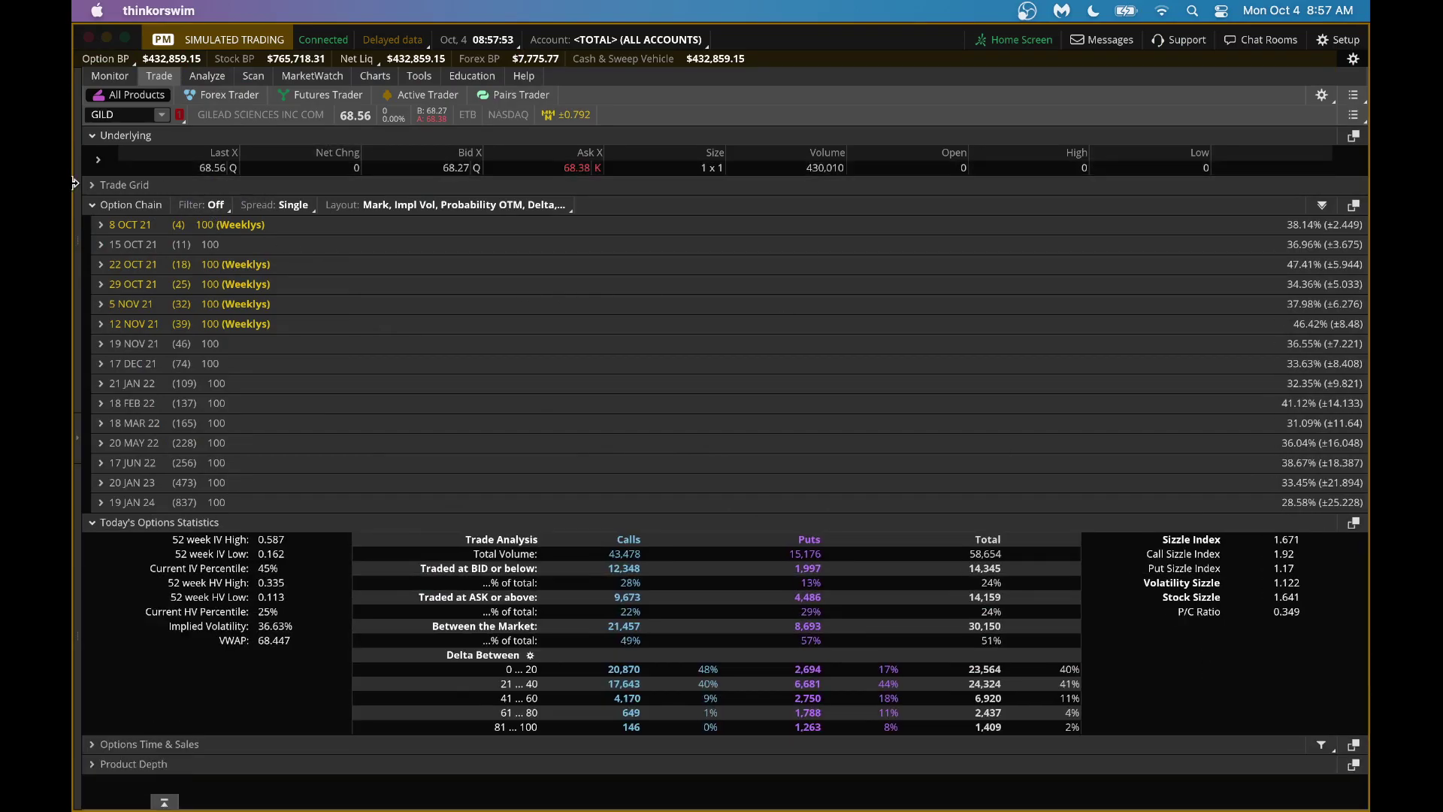
Step: Expand GILD's underlying details and its 21 JAN 22 expiration in the option chain
{"action": "left_click", "coordinate": [97, 159]}
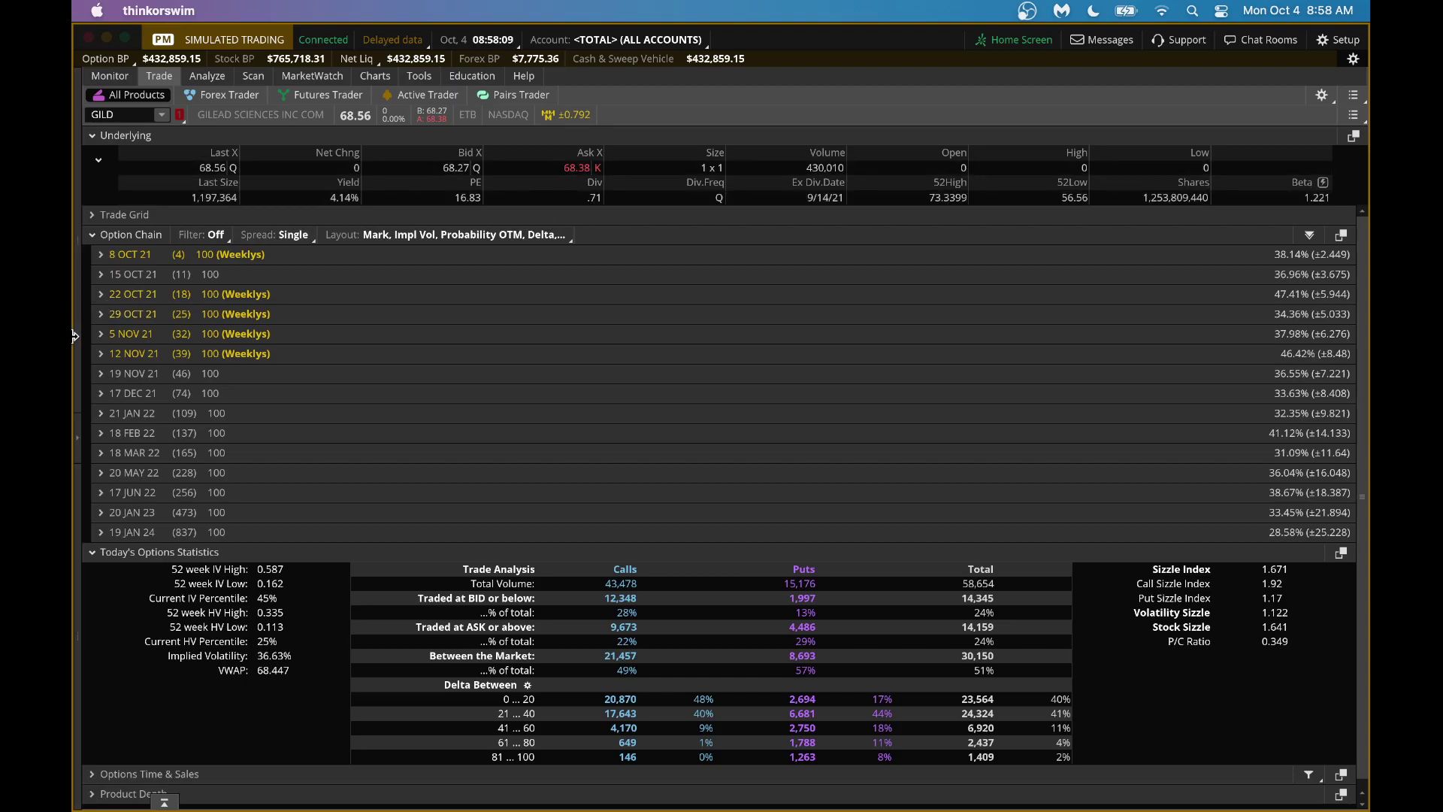
{"action": "left_click", "coordinate": [99, 414]}
{"action": "scroll", "coordinate": [412, 528], "scroll_direction": "down", "scroll_amount": 5}
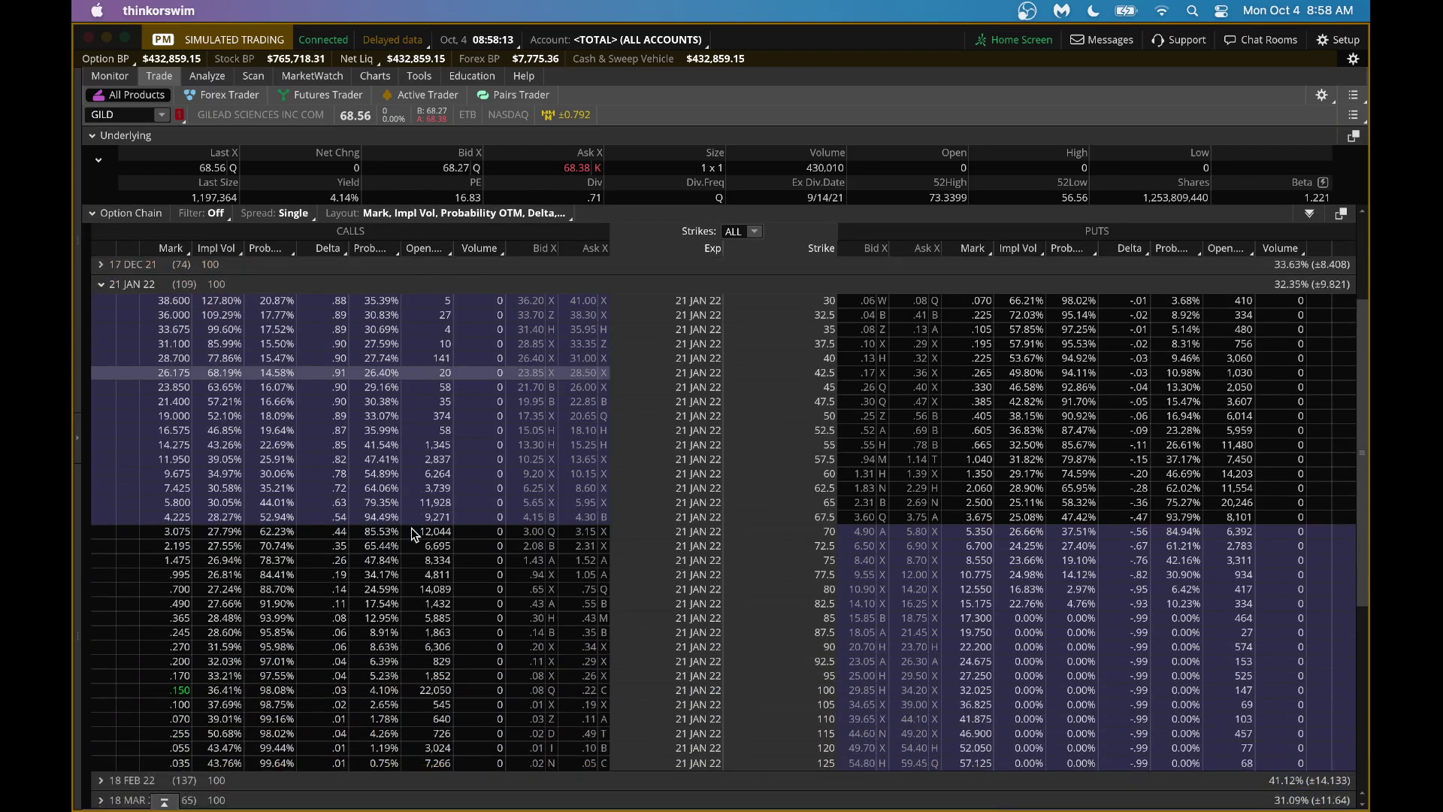
{"action": "scroll", "coordinate": [412, 527], "scroll_direction": "up", "scroll_amount": 2}
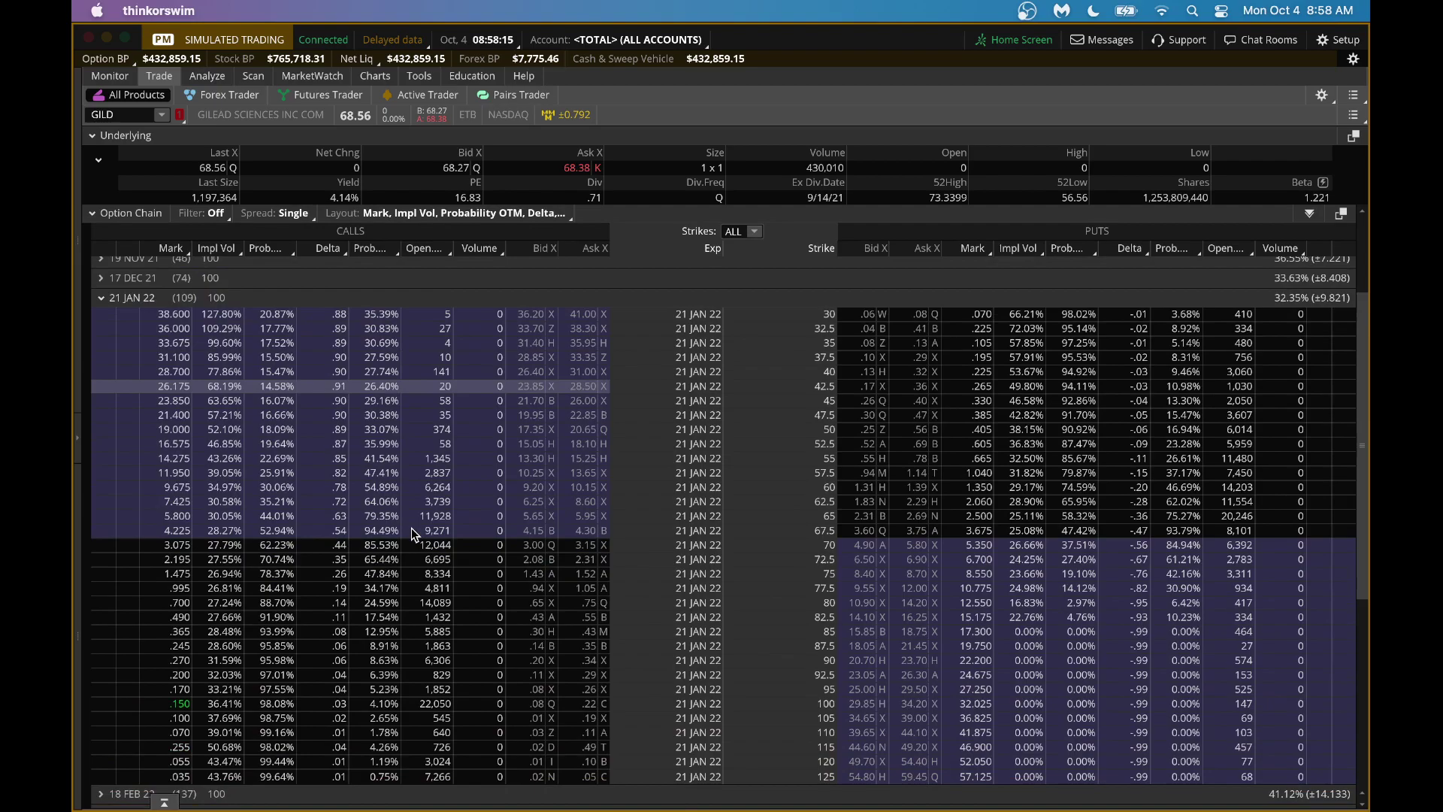
Step: Review the order confirmation for buying one GILD 21 JAN 22 62.5 call at an 8.60 limit and discard the order
{"action": "left_click", "coordinate": [587, 501]}
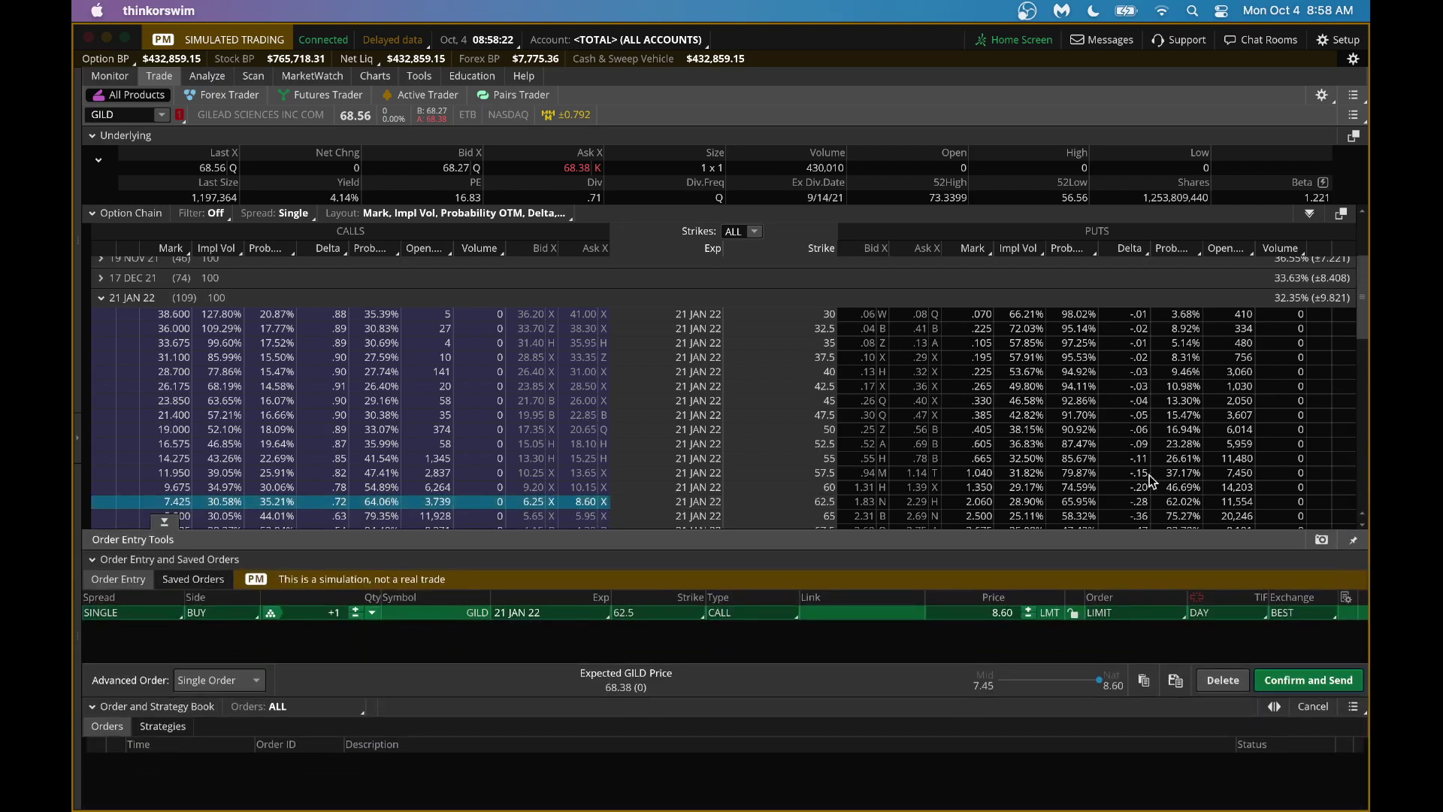
{"action": "scroll", "coordinate": [1118, 467], "scroll_direction": "down", "scroll_amount": 3}
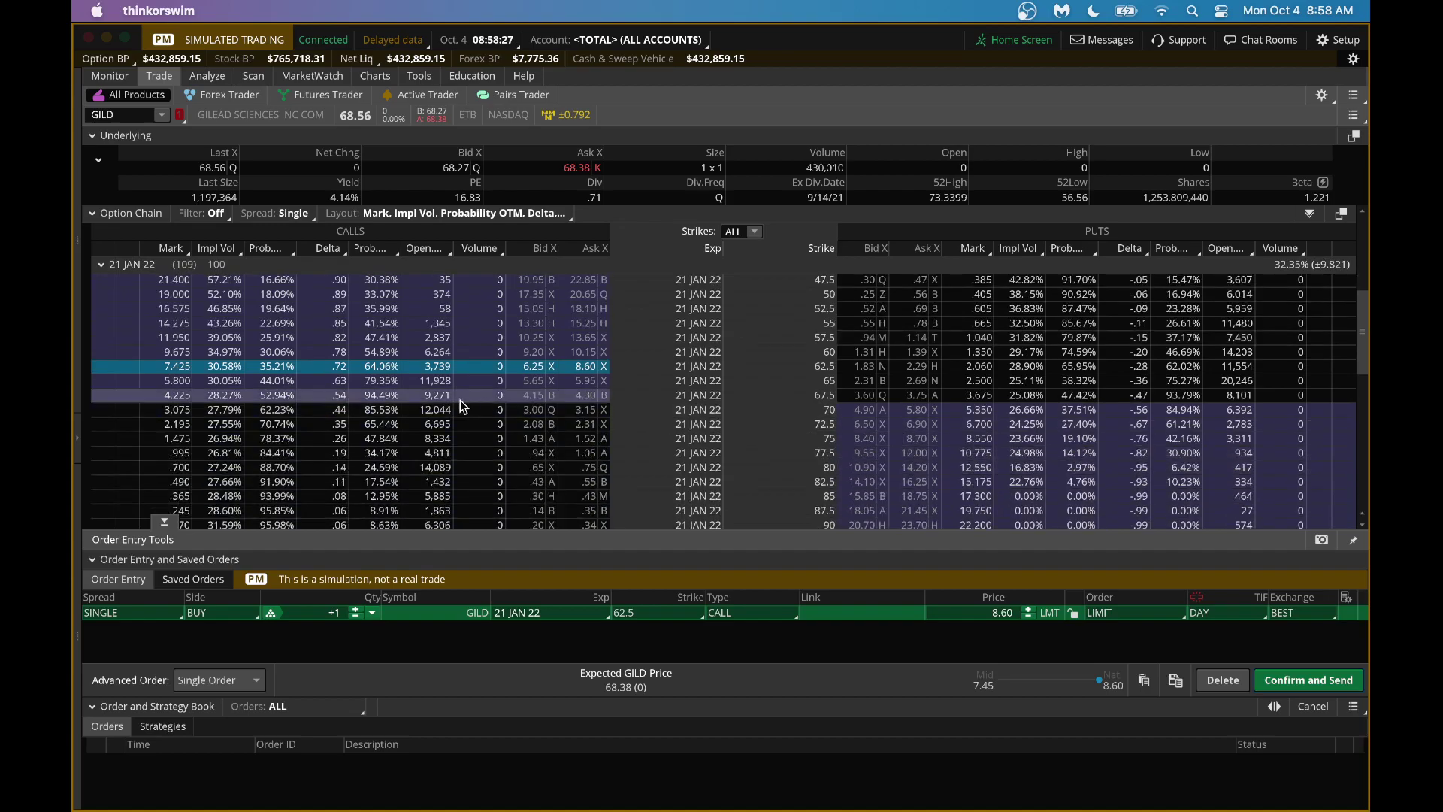
{"action": "left_click", "coordinate": [1309, 679]}
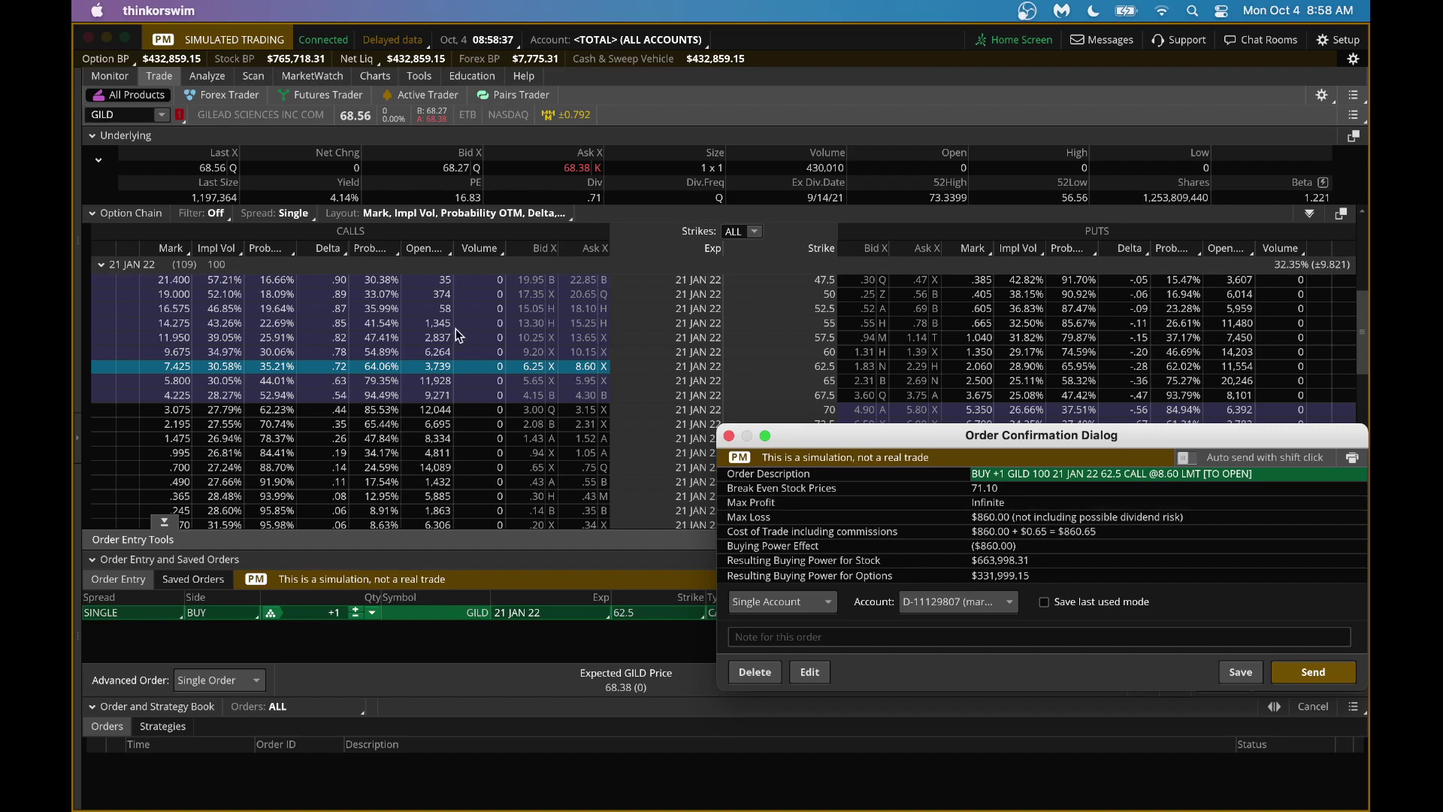
{"action": "left_click", "coordinate": [729, 437]}
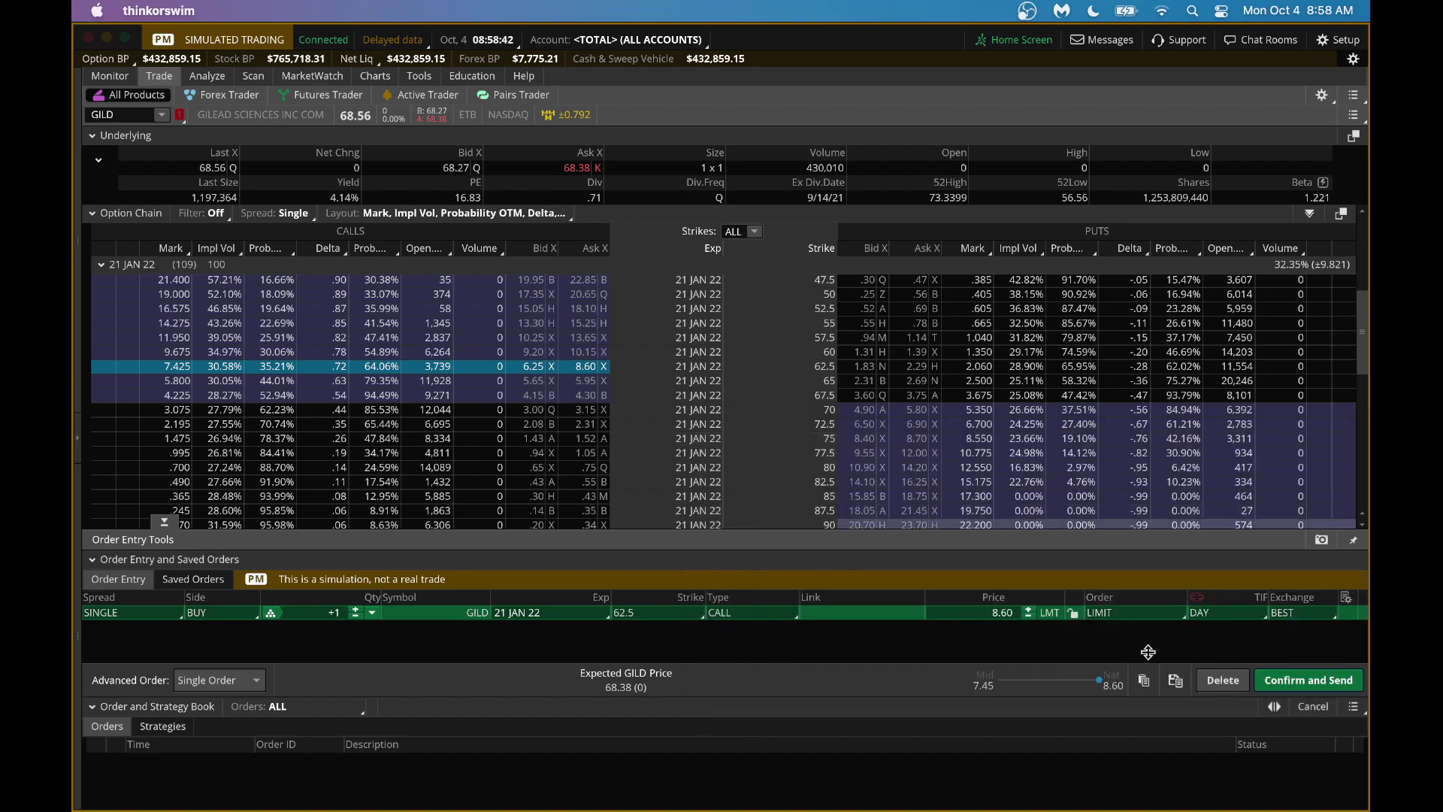
{"action": "left_click", "coordinate": [1223, 680]}
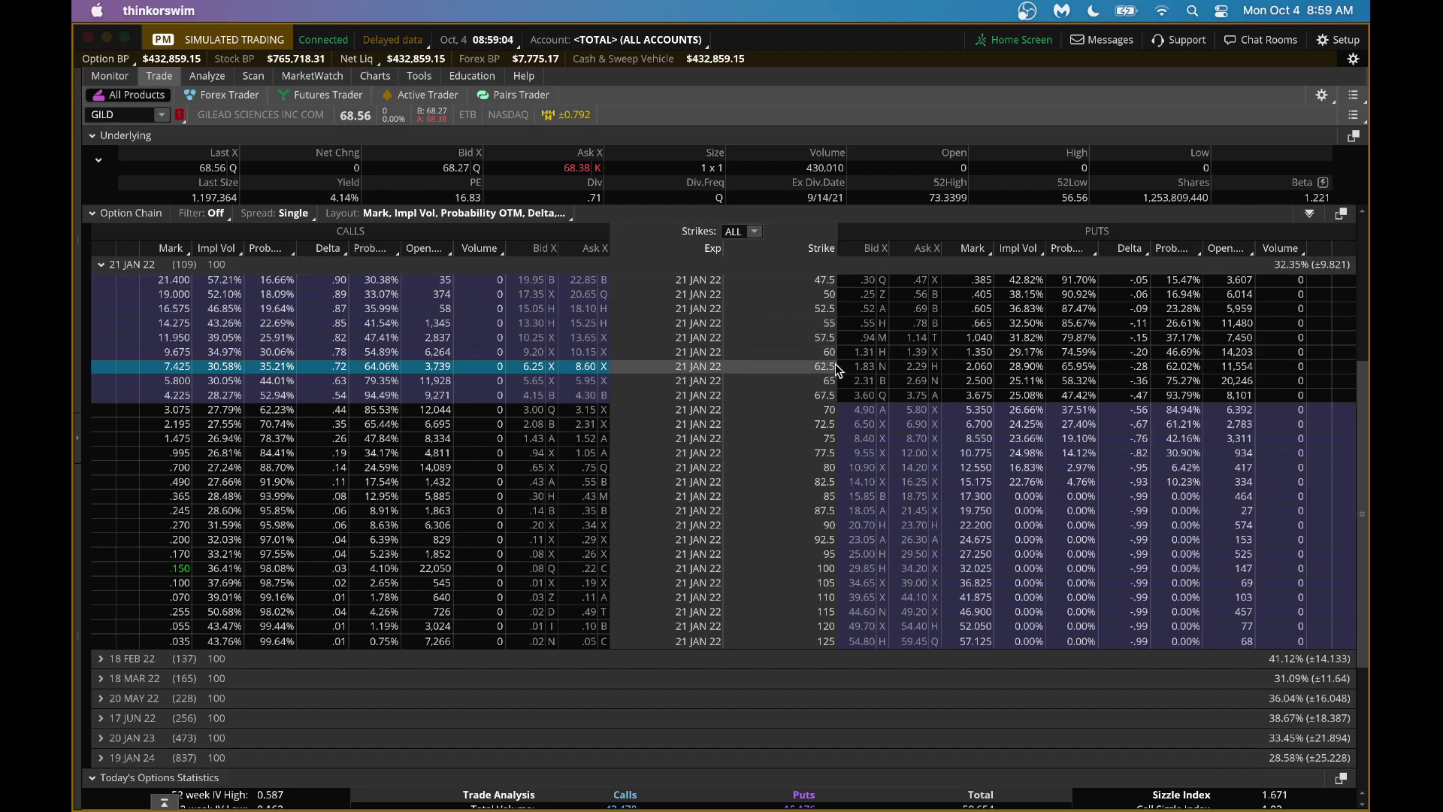
Step: Create a GILD 21 JAN 22 call vertical that buys the 65 strike and sells the 75 strike
{"action": "right_click", "coordinate": [587, 381]}
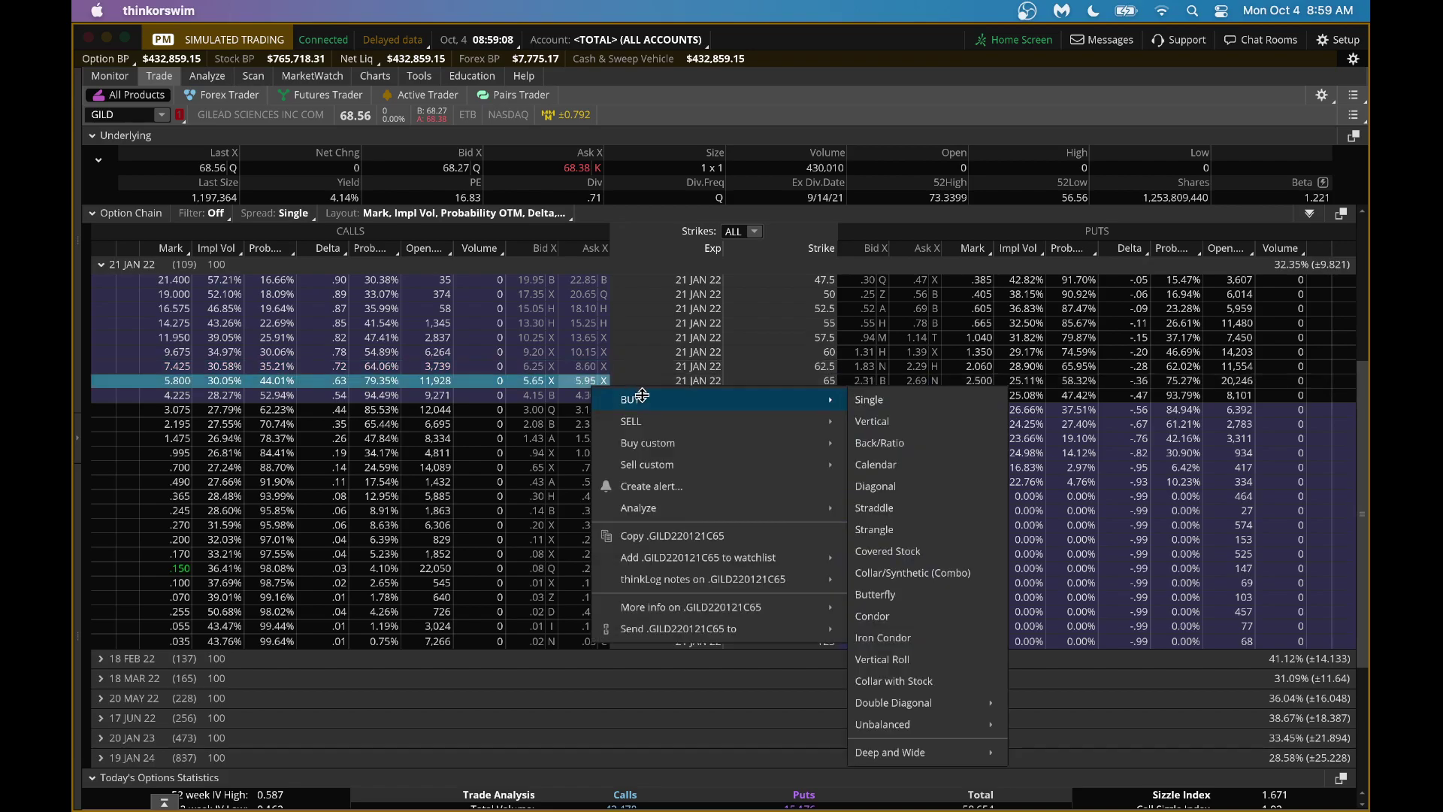
{"action": "left_click", "coordinate": [869, 422]}
{"action": "left_click", "coordinate": [680, 625]}
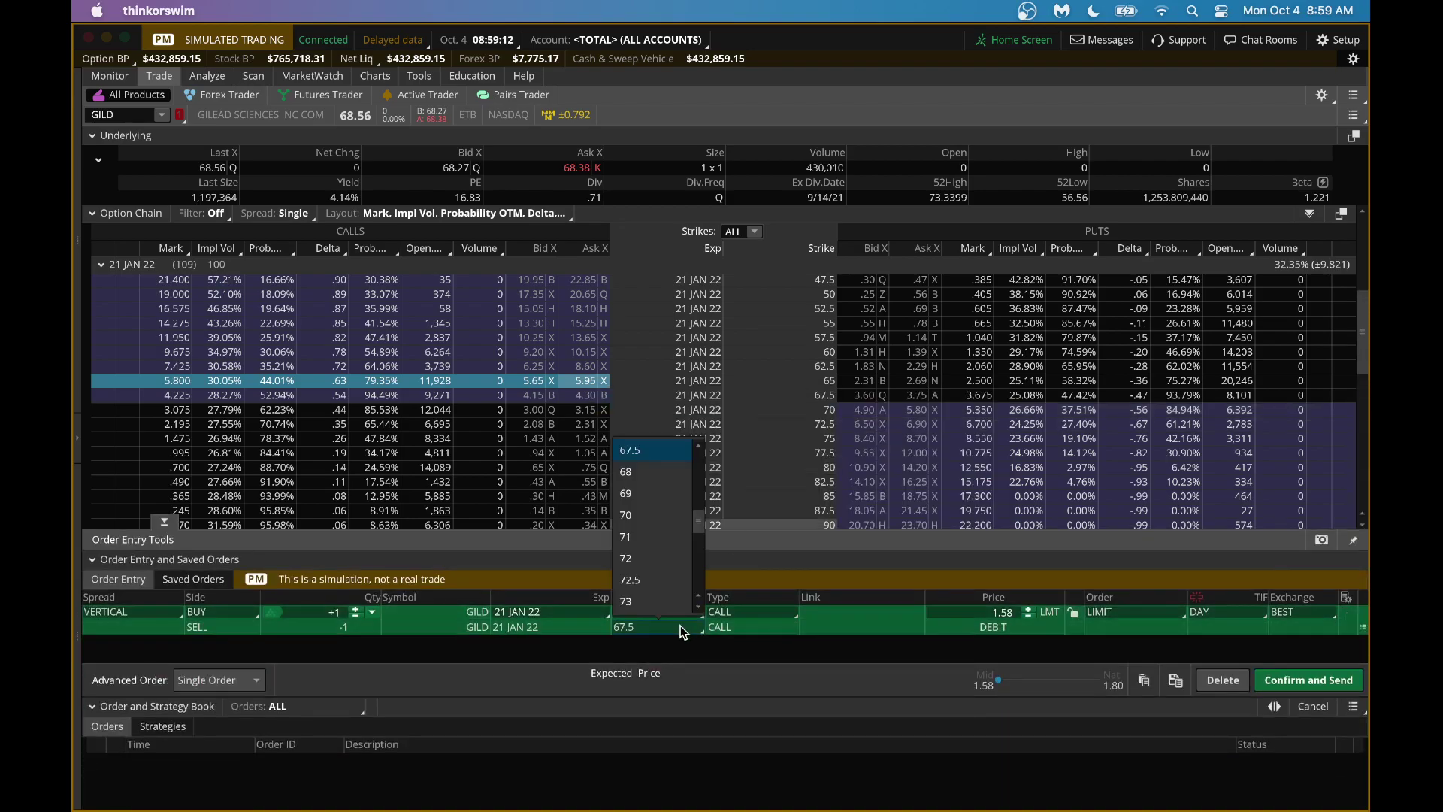
{"action": "left_click", "coordinate": [699, 596]}
{"action": "left_click", "coordinate": [698, 605]}
{"action": "left_click", "coordinate": [699, 604]}
{"action": "left_click", "coordinate": [699, 605]}
{"action": "left_click", "coordinate": [641, 602]}
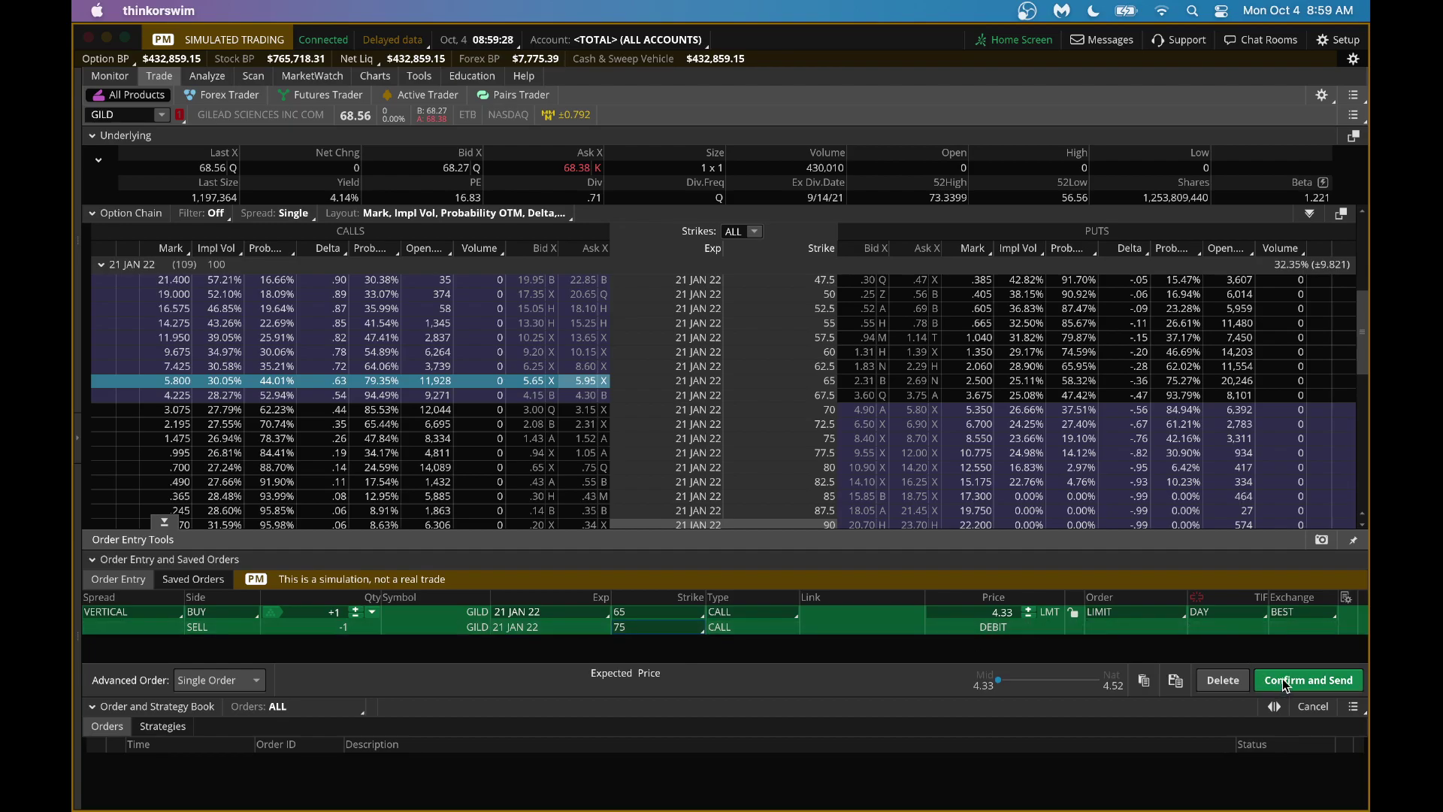
Step: Review the confirmation details of the 65/75 call vertical and delete the order without sending it
{"action": "left_click", "coordinate": [1321, 680]}
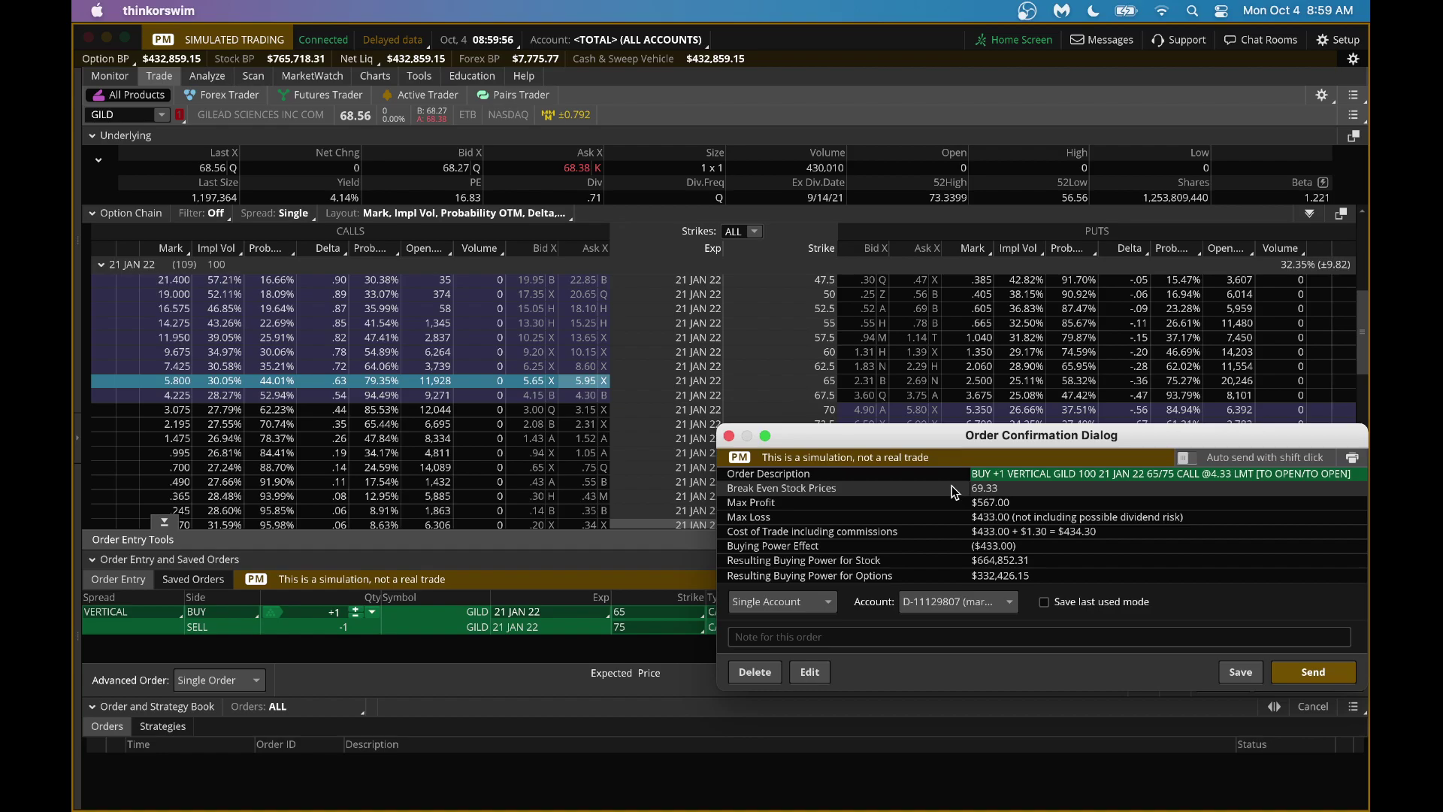
{"action": "left_click", "coordinate": [728, 436]}
{"action": "left_click", "coordinate": [1223, 680]}
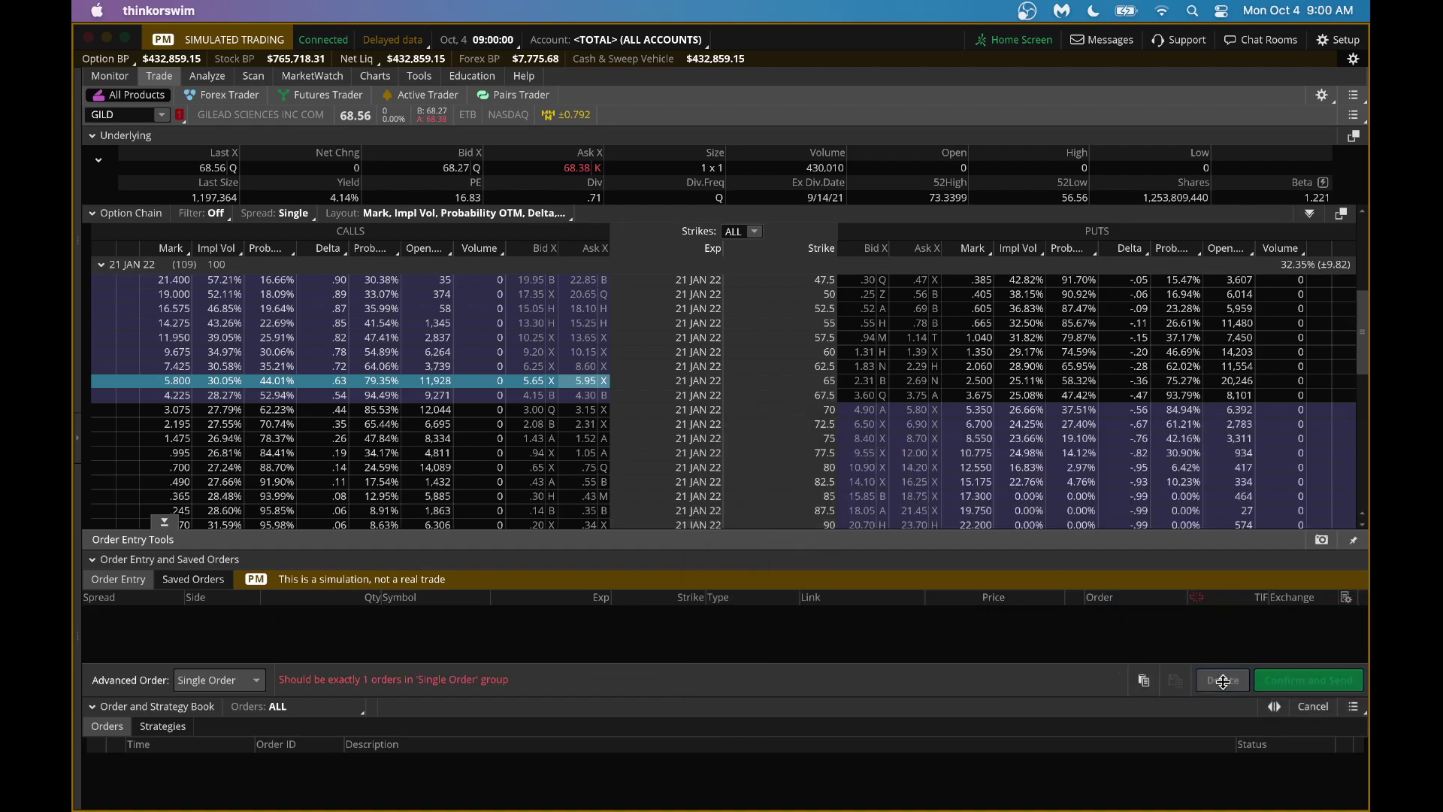
Step: Check the PowerPoint ideas table again, and load IDEX in thinkorswim's four-grid TTM Squeeze chart window
{"action": "key", "text": "super+Tab"}
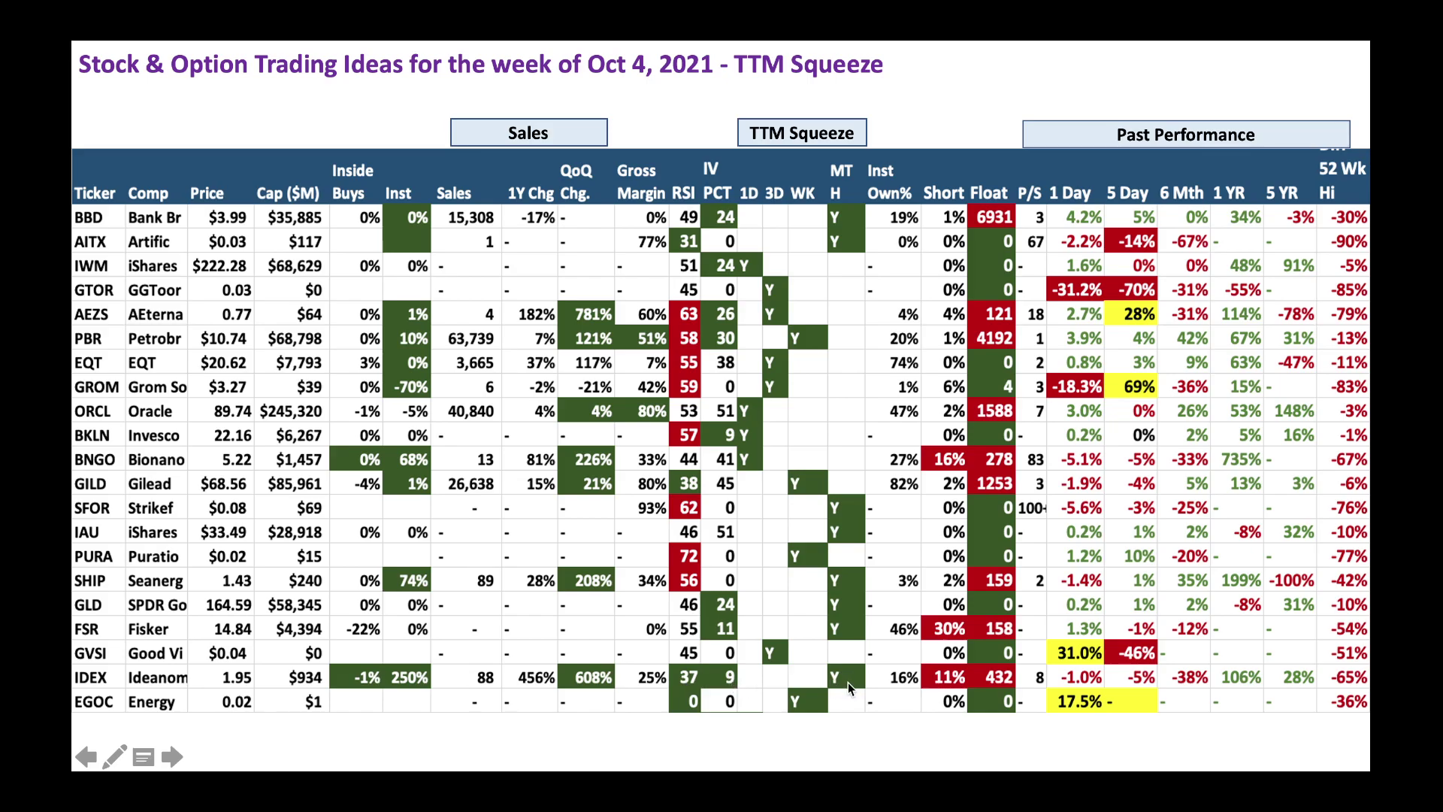
{"action": "key", "text": "super+Tab"}
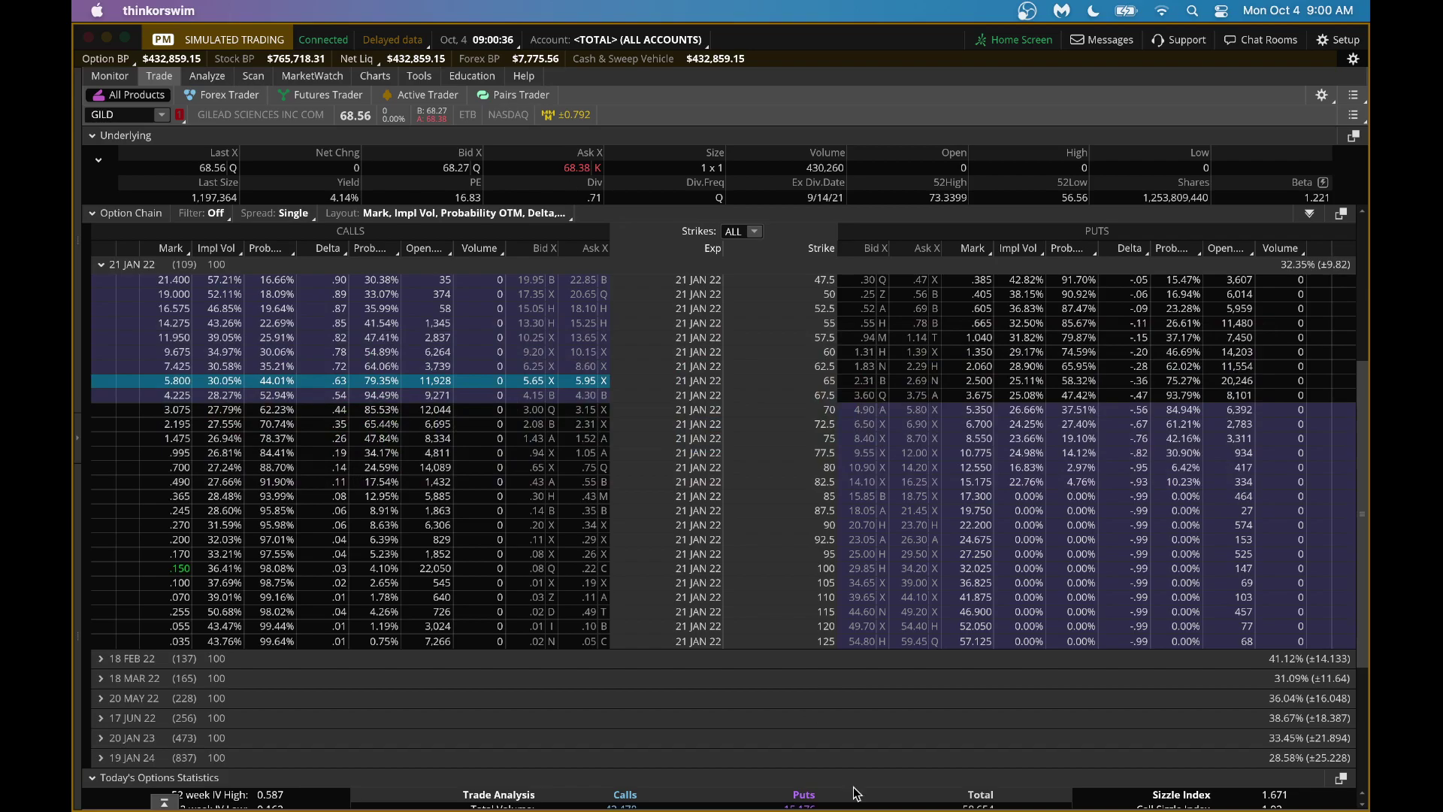
{"action": "mouse_move", "coordinate": [977, 804]}
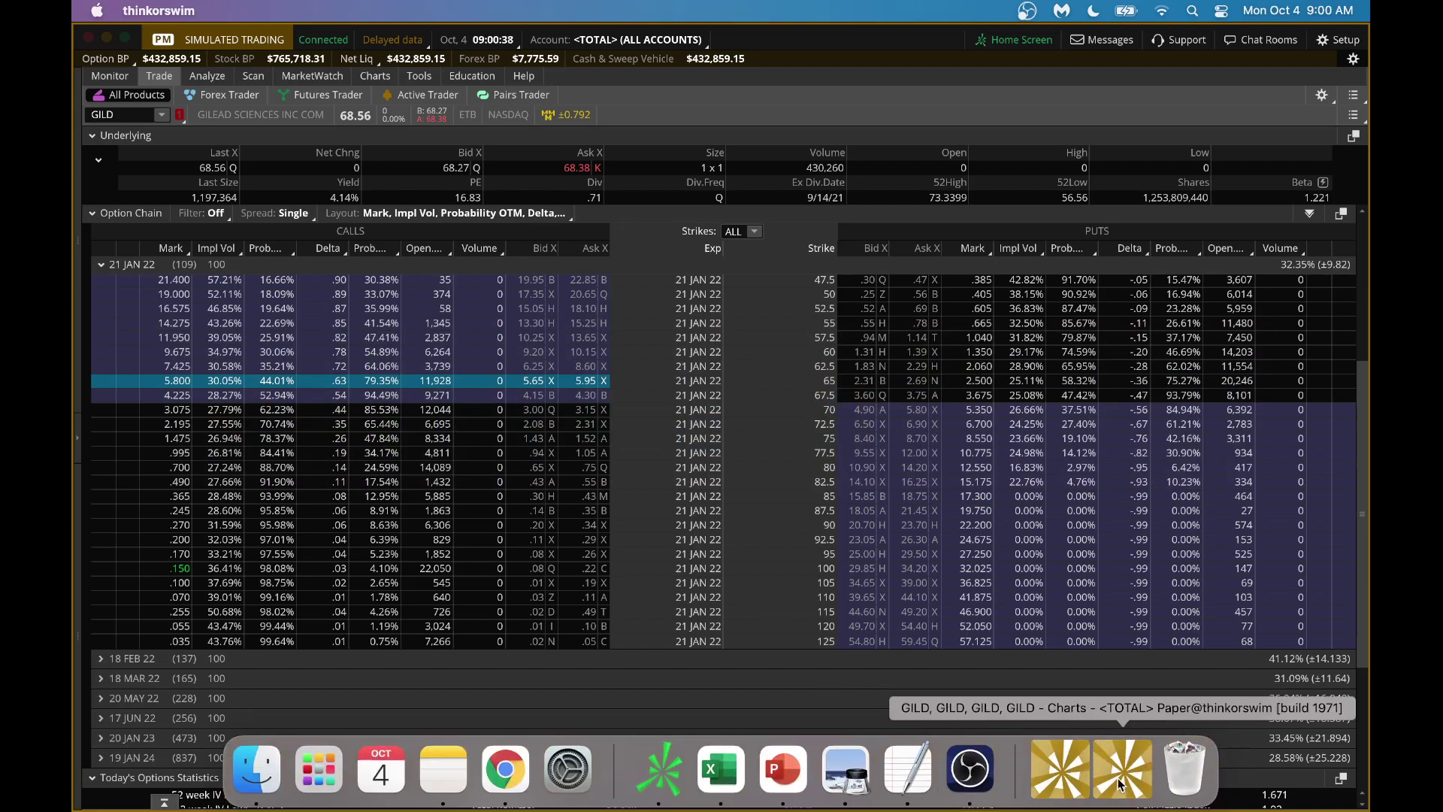
{"action": "left_click", "coordinate": [1122, 767]}
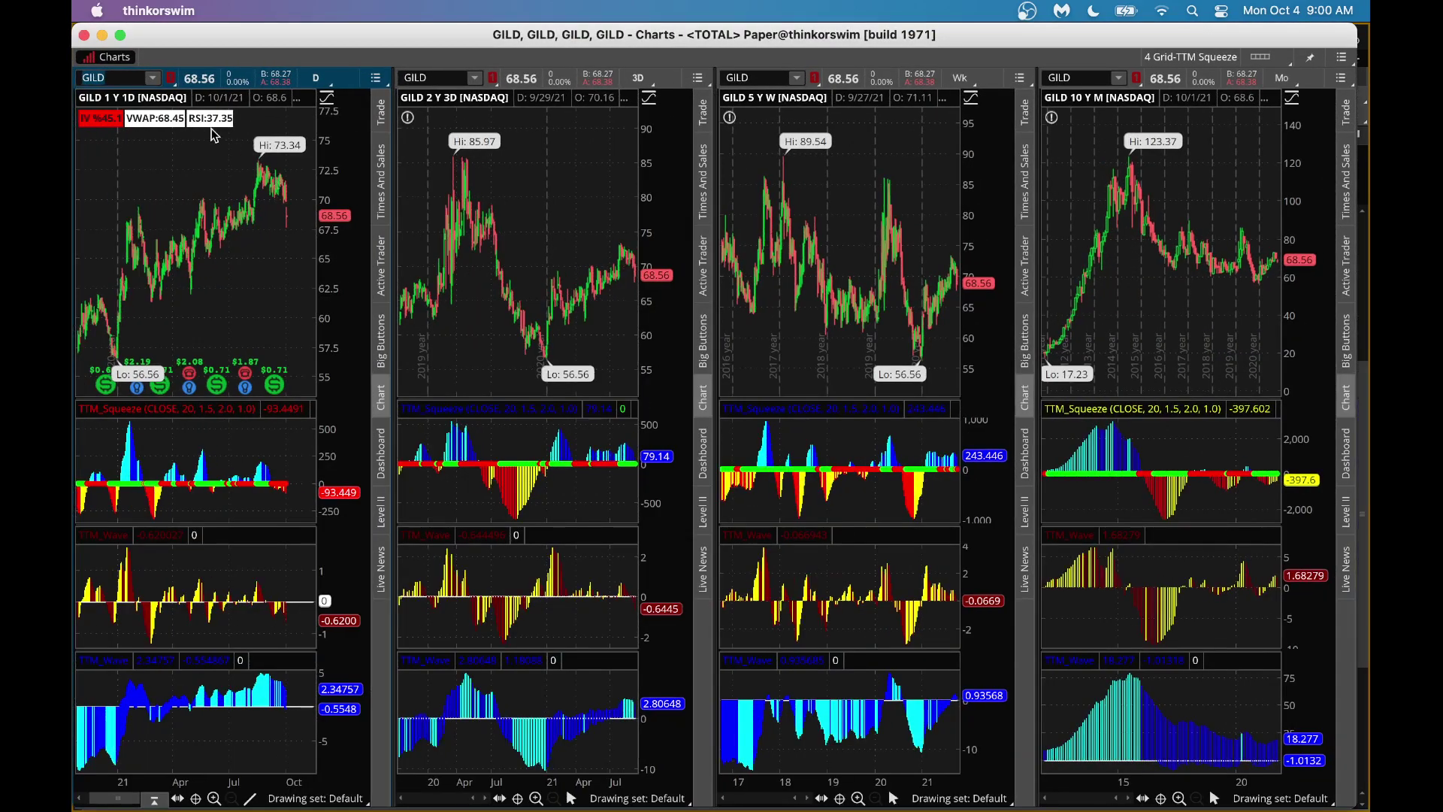
{"action": "left_click", "coordinate": [143, 80]}
{"action": "type", "text": "IDEX"}
{"action": "key", "text": "Return"}
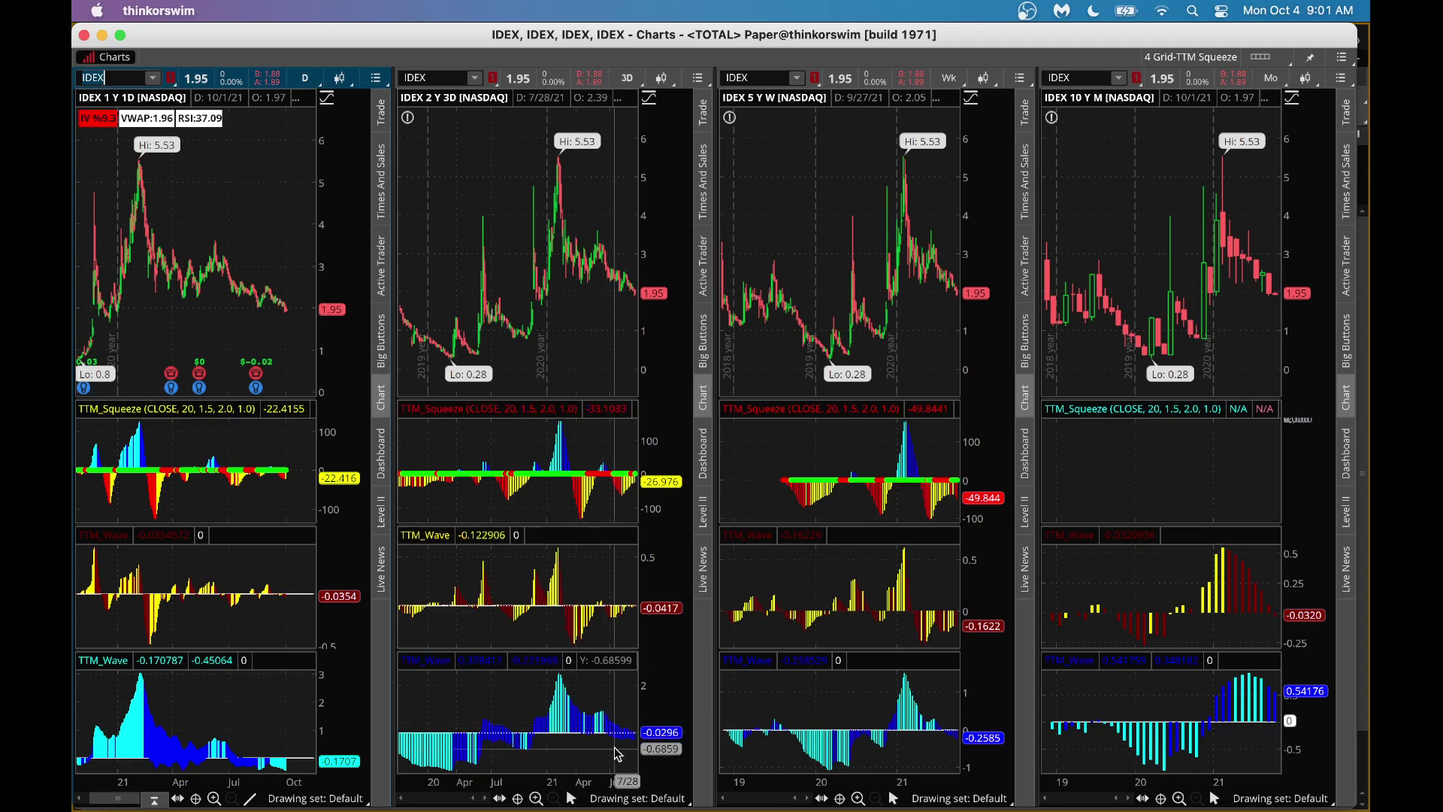
Step: Switch to the PowerPoint slideshow and advance to the next slide of TTM Squeeze ideas
{"action": "key", "text": "super+Tab"}
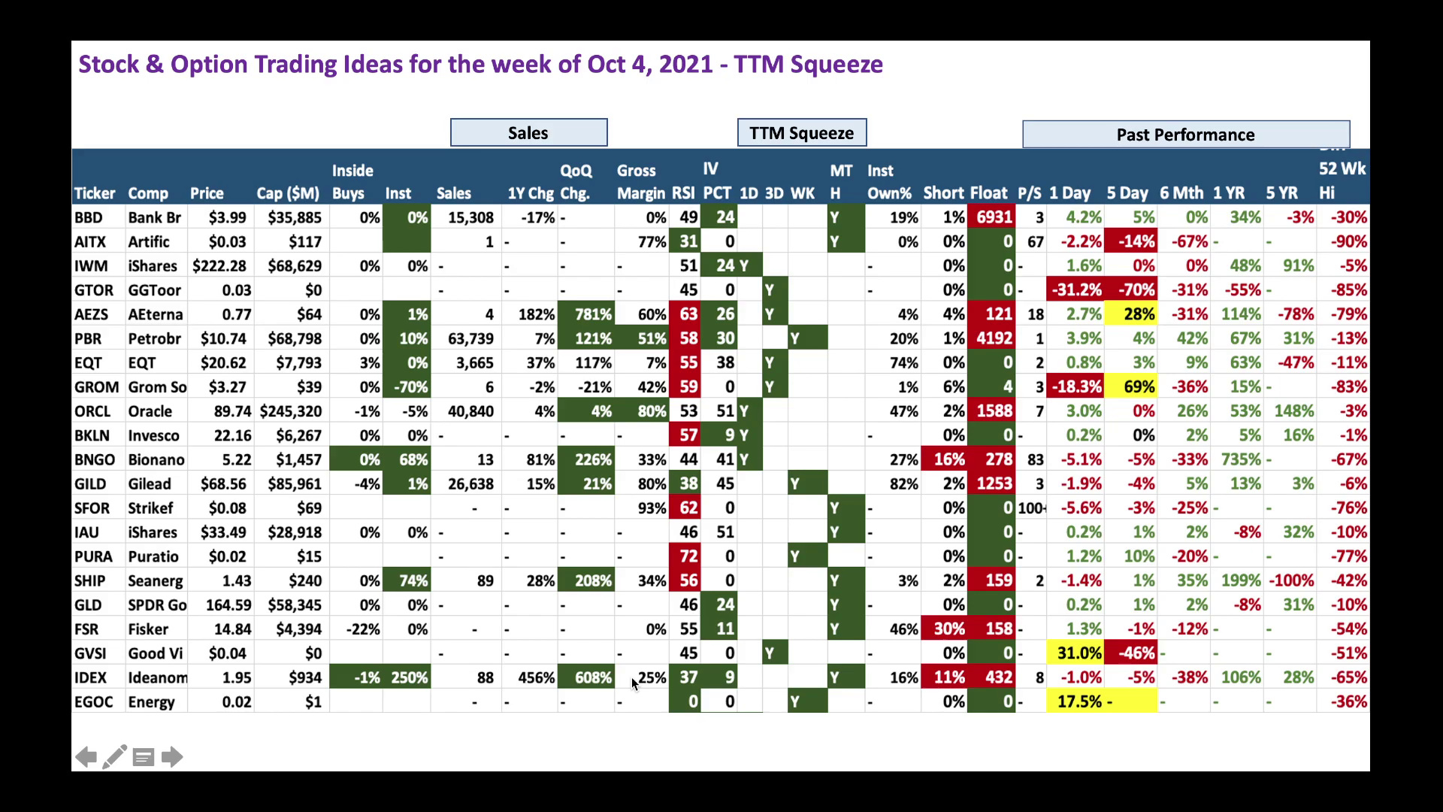
{"action": "key", "text": "Right"}
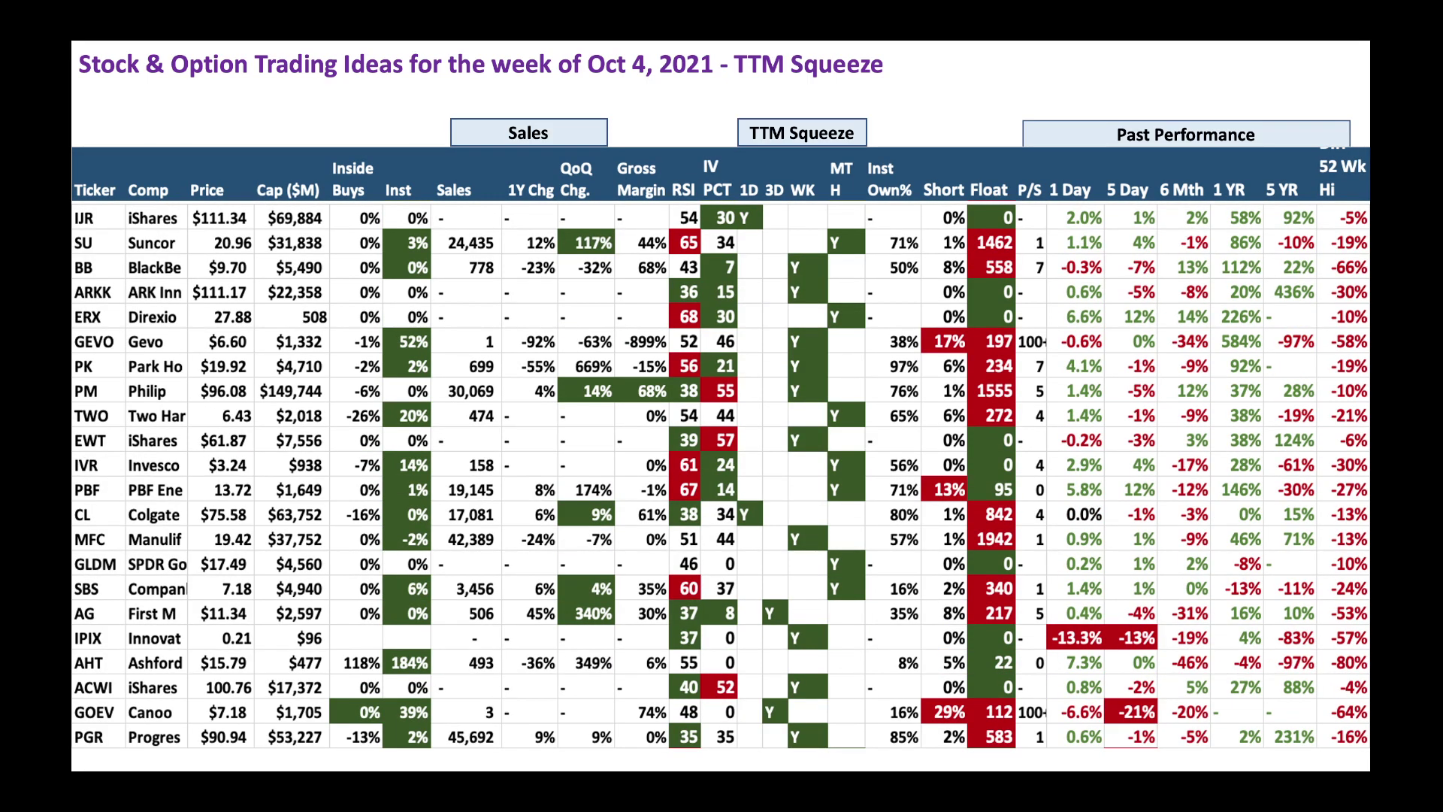